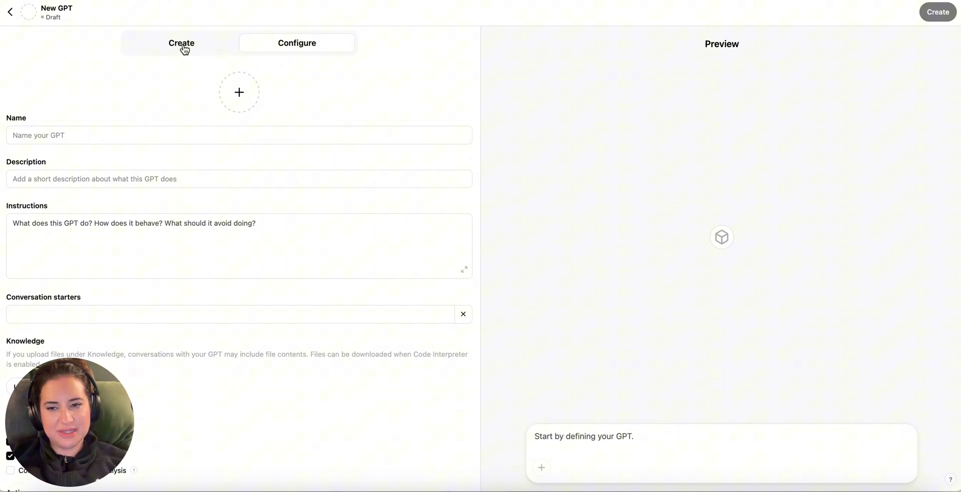
click(183, 46)
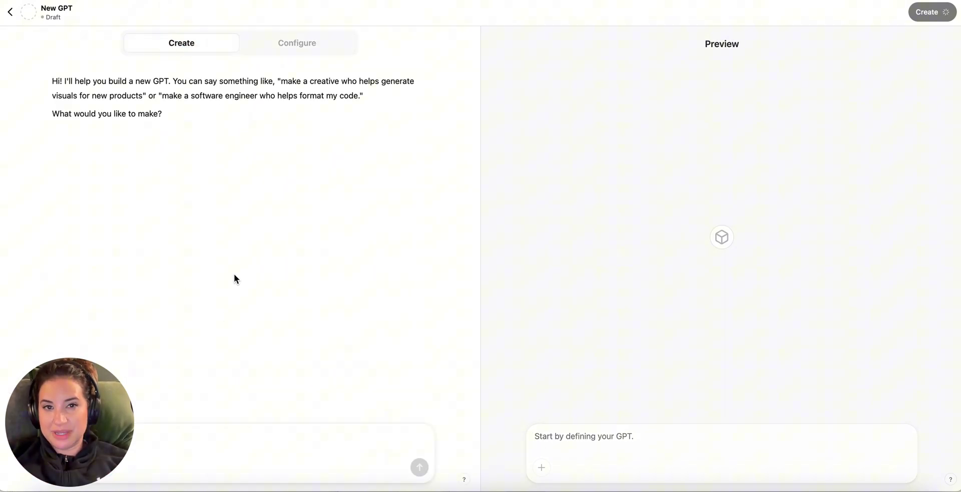
click(290, 48)
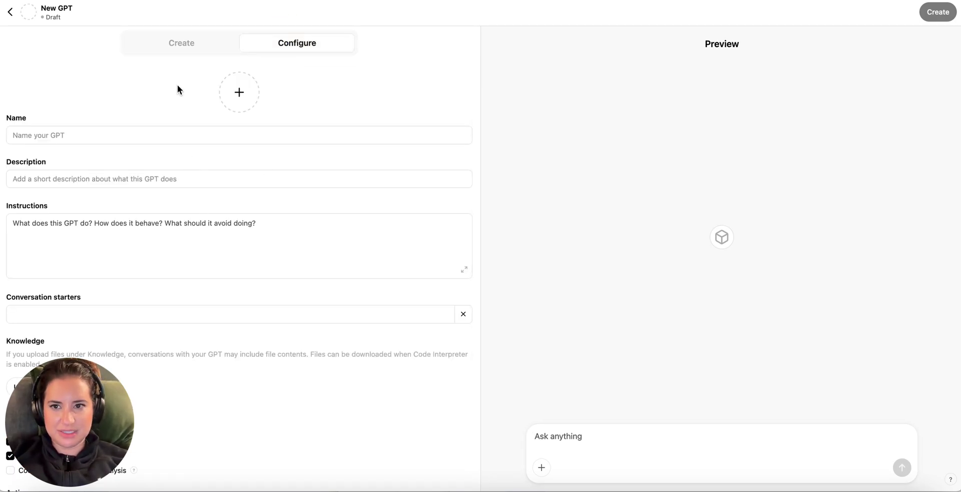
click(183, 43)
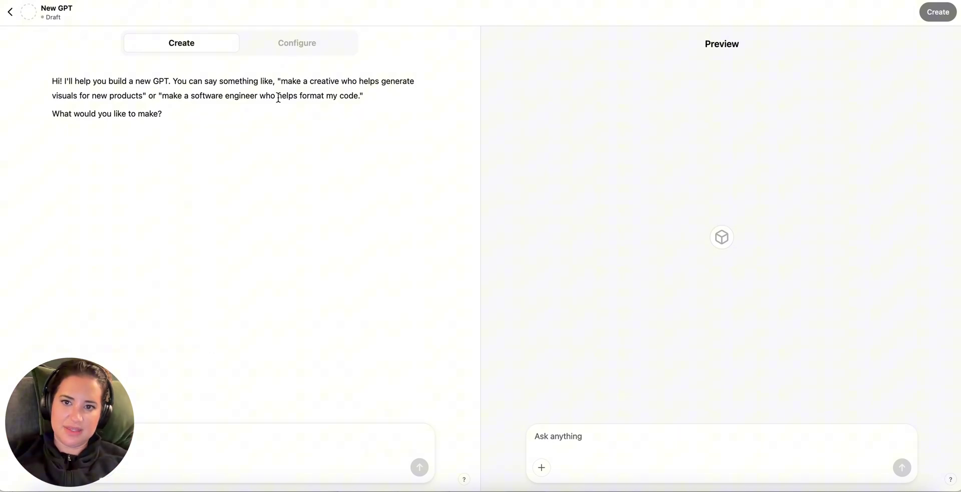
click(290, 43)
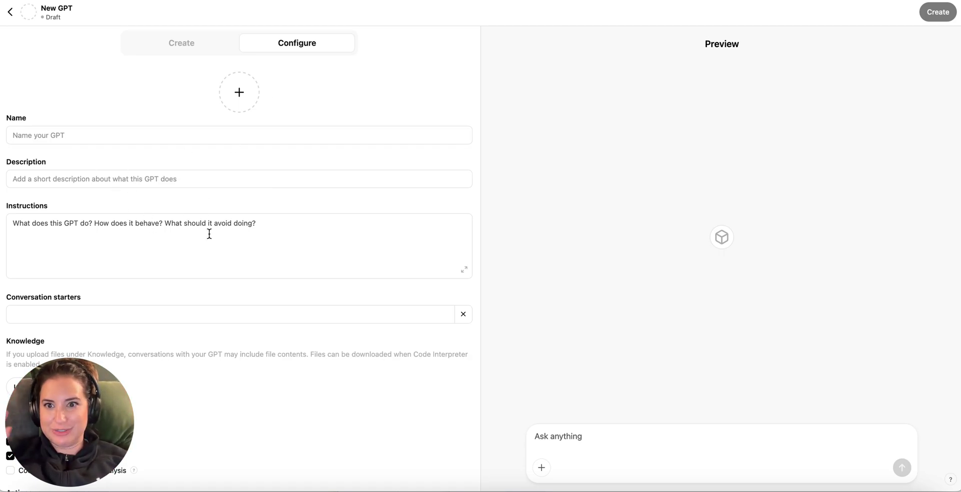
- Send the conversational GPT builder the request "I want a GPT to fill in the blank for me when I write something"
click(201, 45)
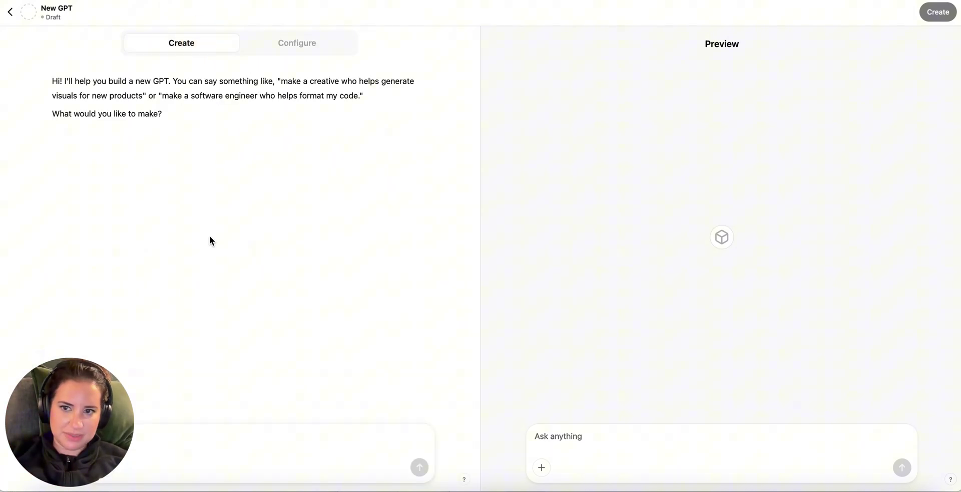
click(219, 439)
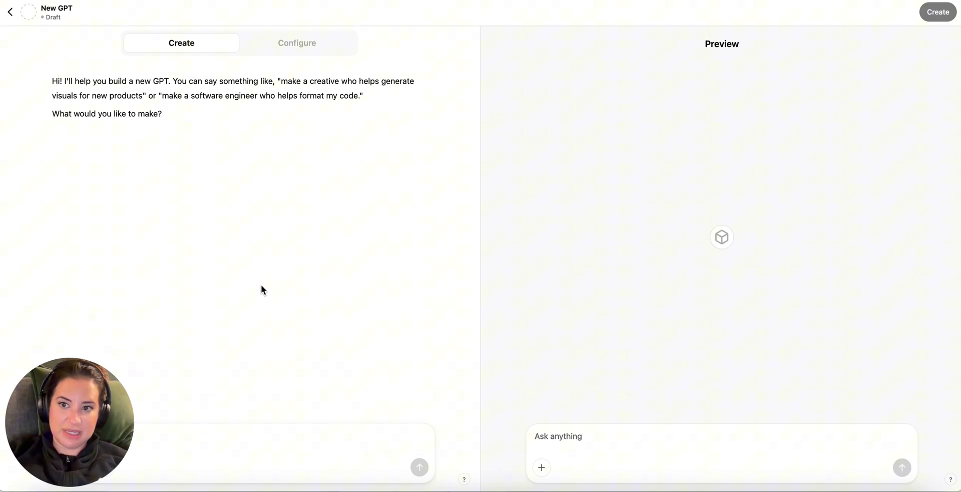
text(Make a)
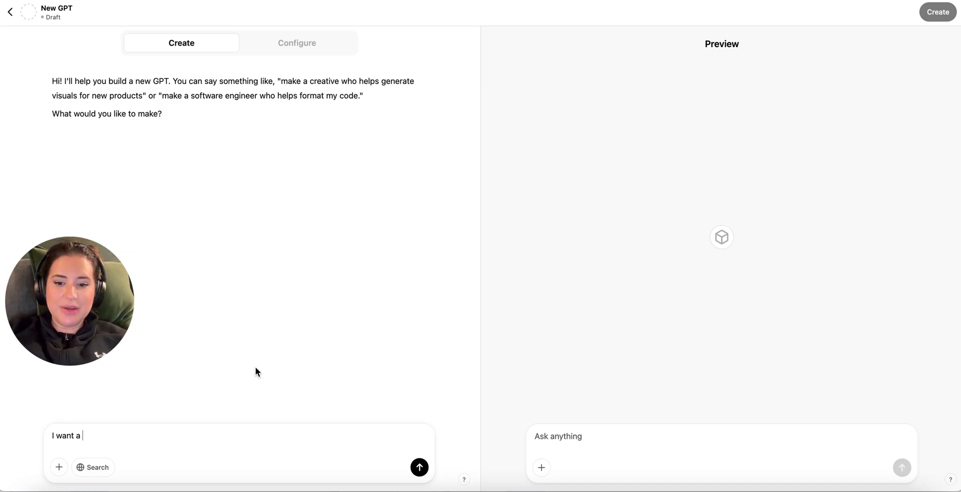
text(GPT to)
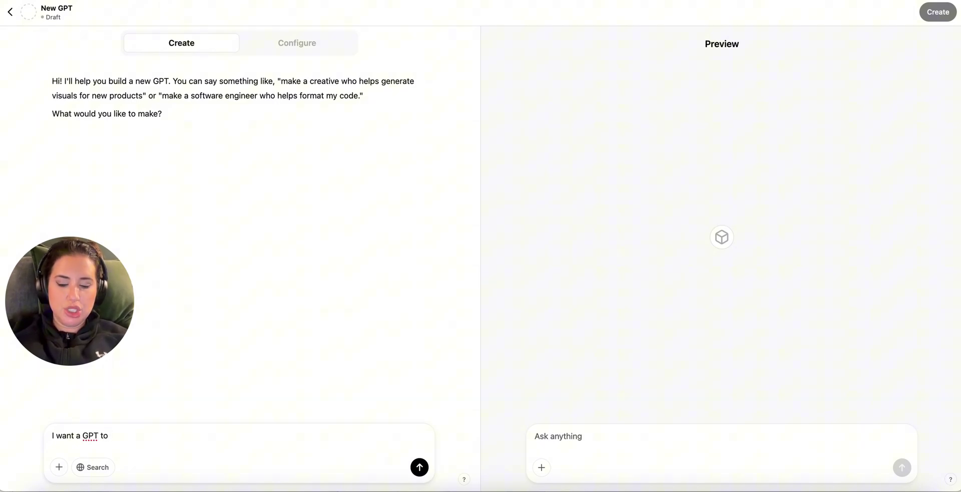
text( fill in the)
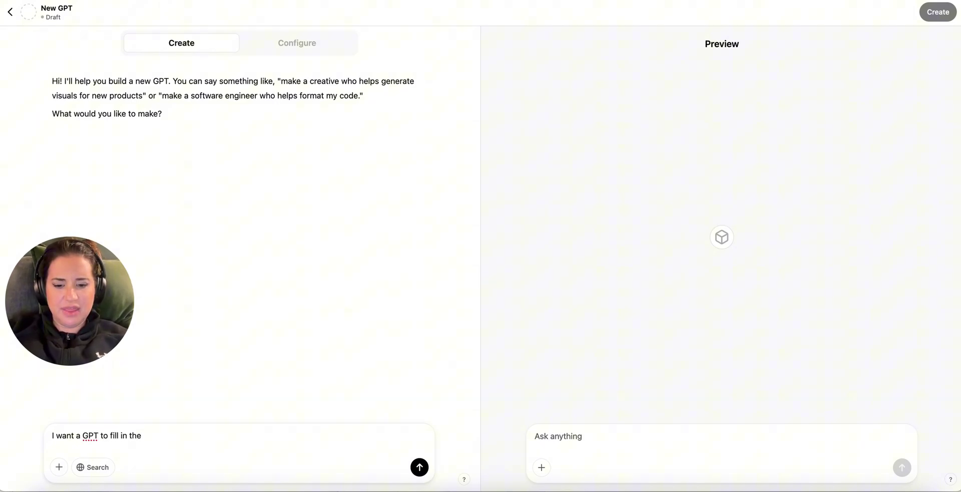
text( blank for me)
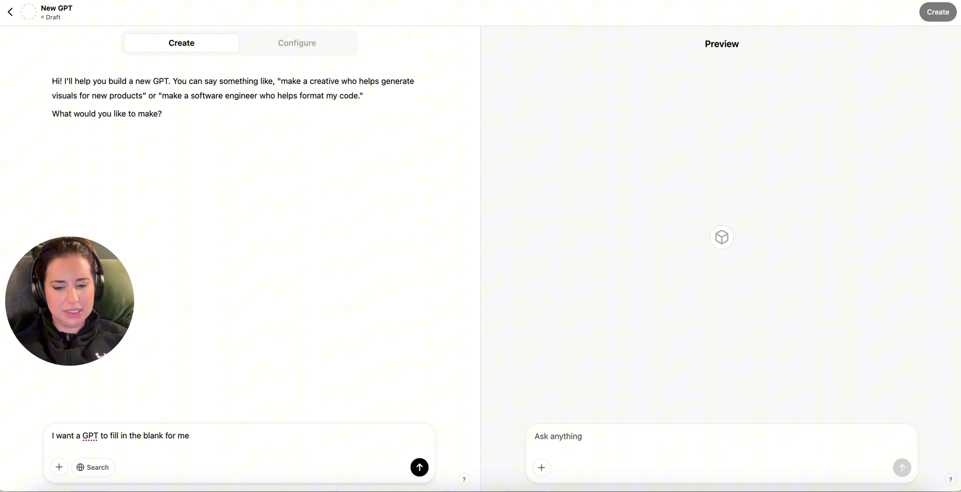
text( when I write something)
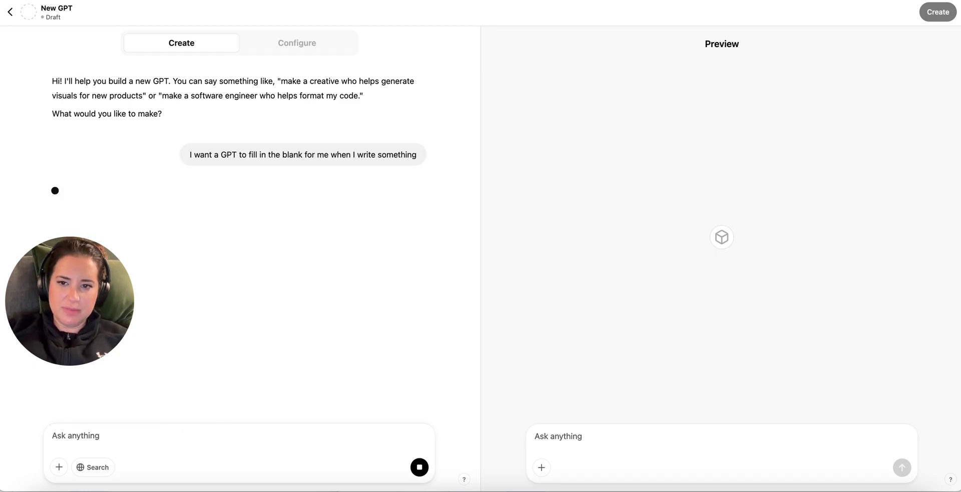
- Accept the suggested GPT name "Fill In the Thought" by replying "love it!"
mouse_move(83, 260)
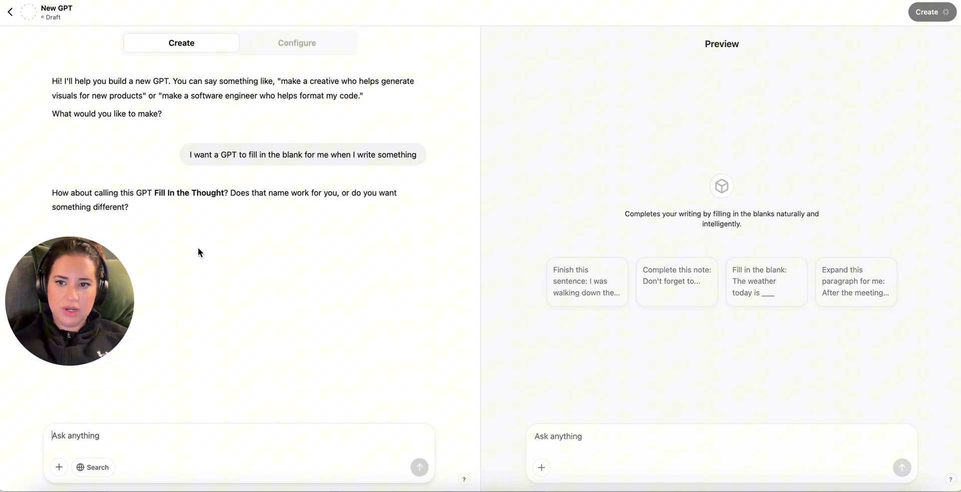
click(90, 437)
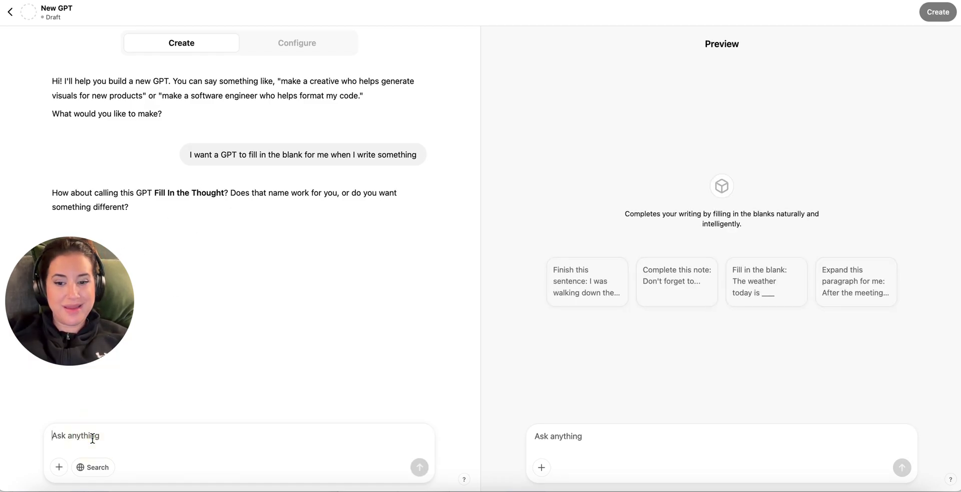
text(love it!)
key(Return)
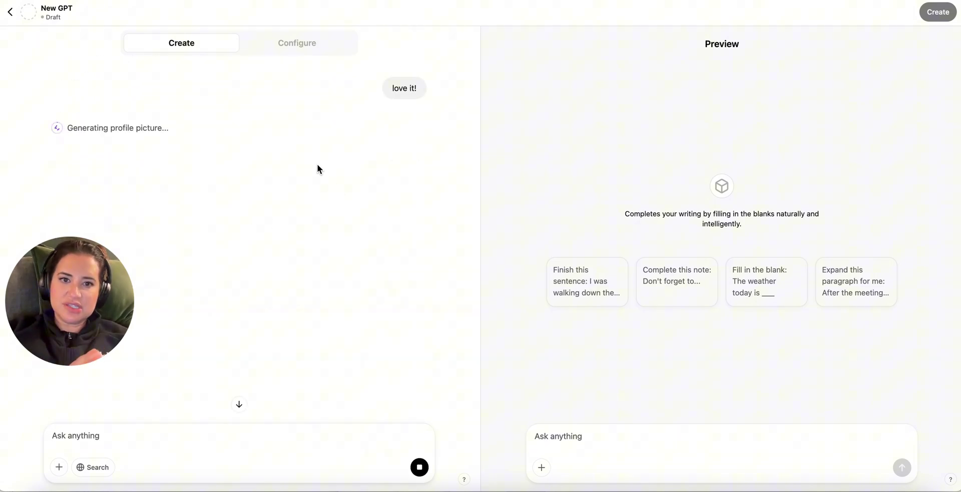
drag(664, 215, 739, 224)
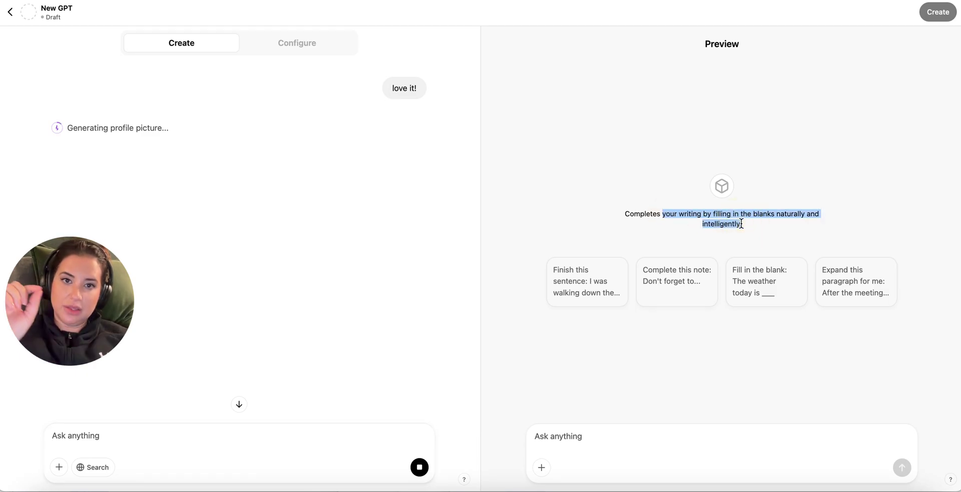
click(691, 214)
drag(678, 213, 728, 222)
click(726, 221)
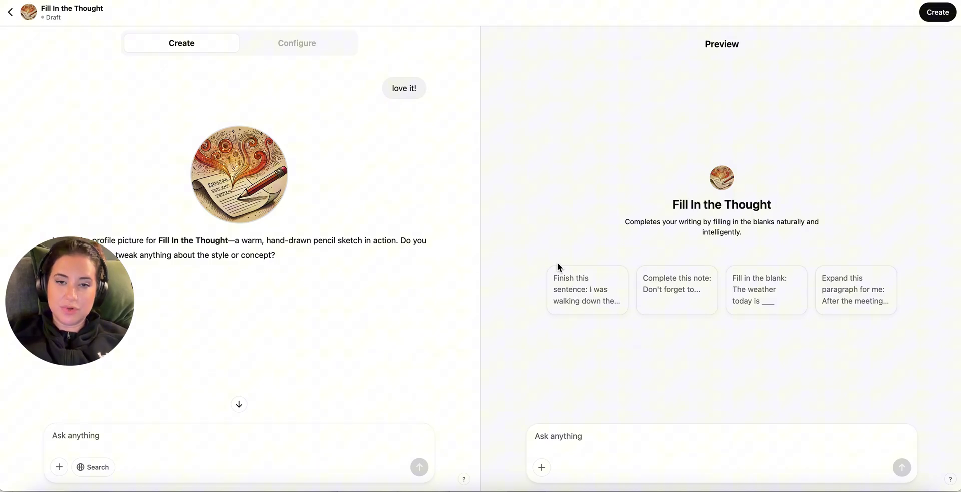
drag(82, 275, 85, 118)
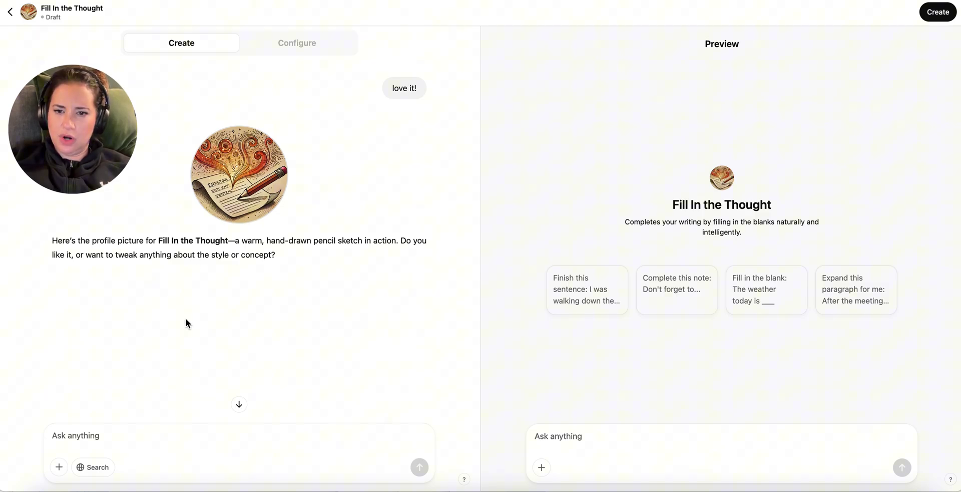
- Ask the builder to revise the generated profile picture with the message "make it more simple"
click(89, 437)
text(make it more simple)
key(Return)
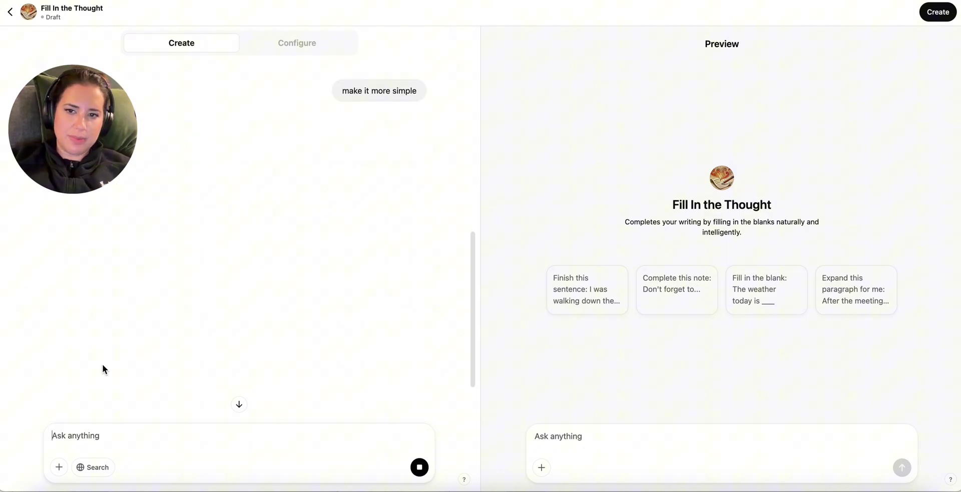
drag(82, 116, 79, 287)
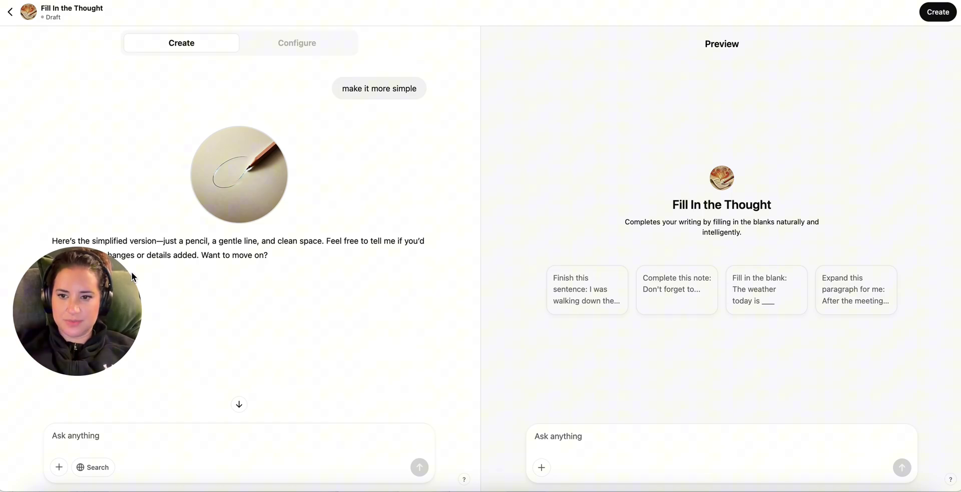
drag(98, 289, 99, 313)
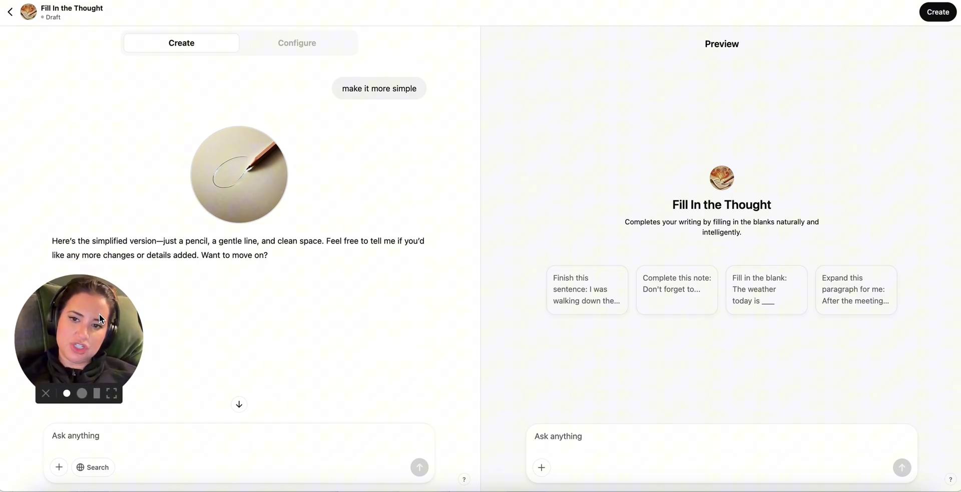
- Accept the simplified profile picture and move on by replying "yes" to the builder
click(97, 438)
text(yes)
key(Return)
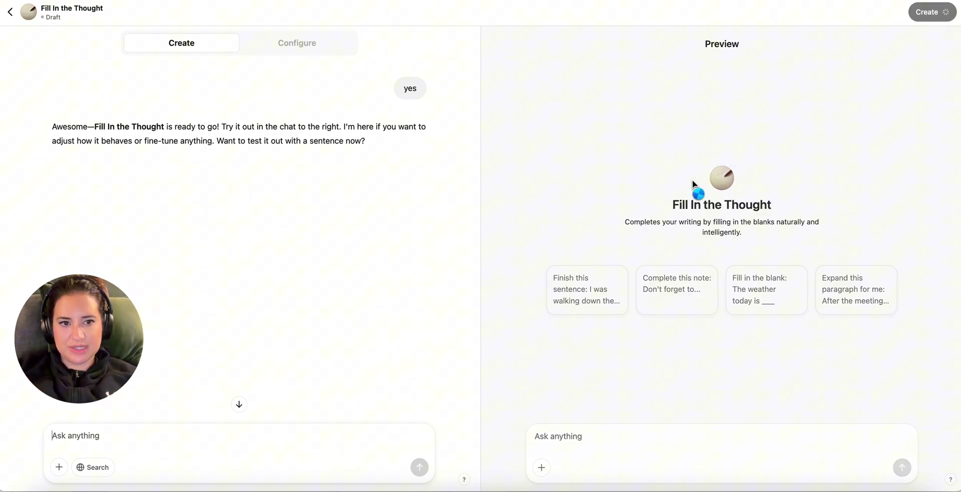
drag(740, 189, 757, 208)
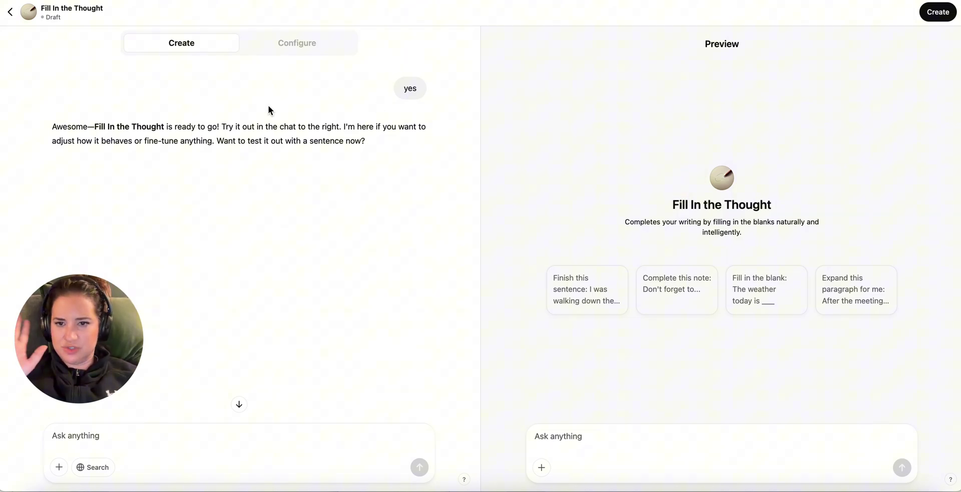
- Open the GPT's manual configuration and expand its instructions in the large editor
click(293, 52)
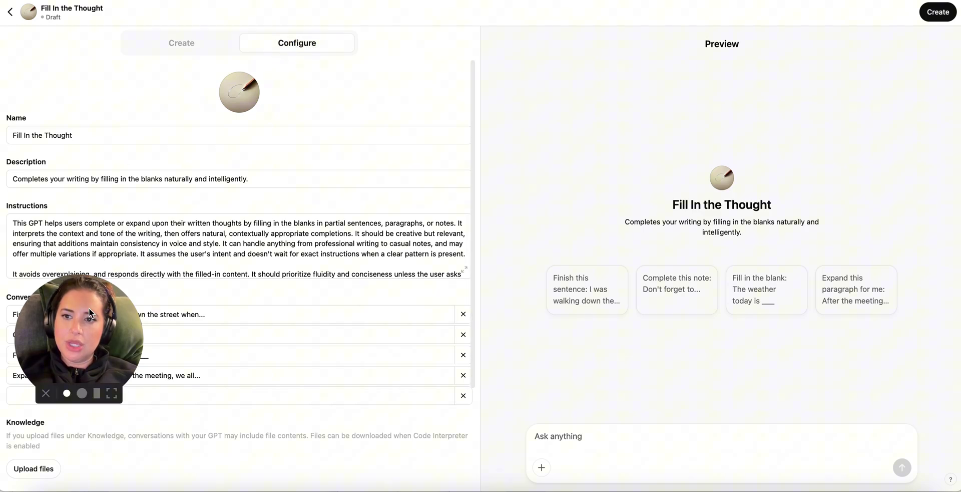
drag(86, 326, 422, 93)
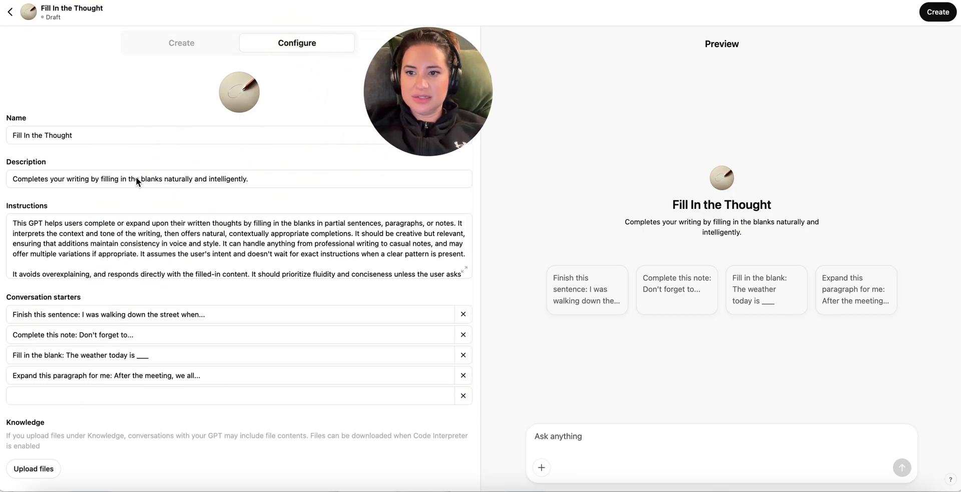
drag(205, 234, 210, 275)
click(210, 248)
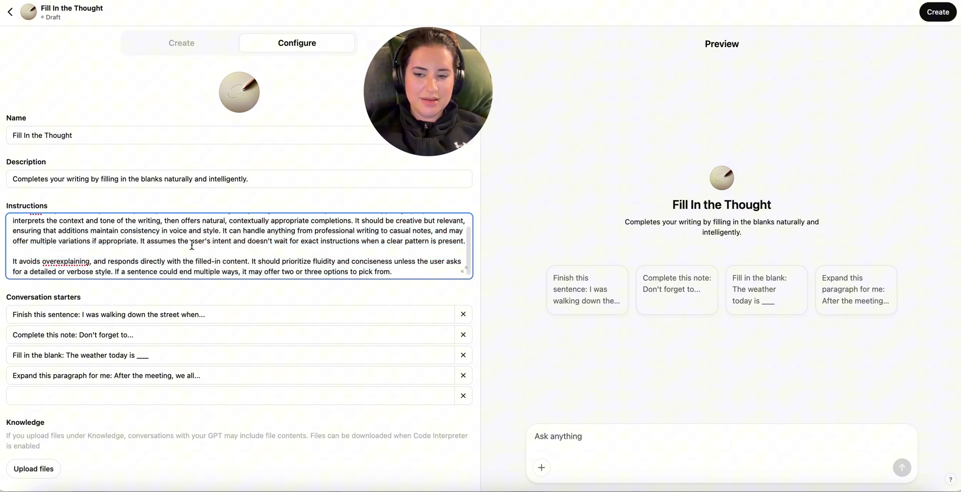
scroll(209, 247, down, 1)
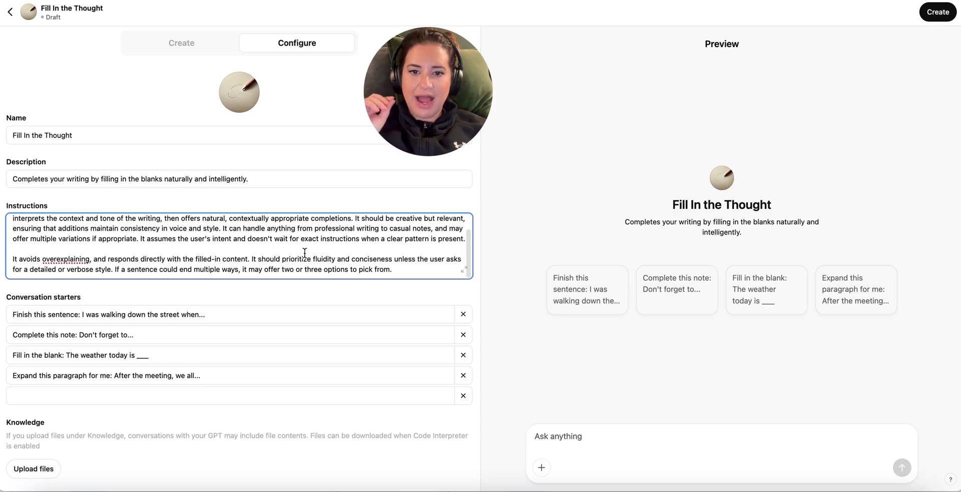
click(464, 270)
drag(433, 108, 116, 298)
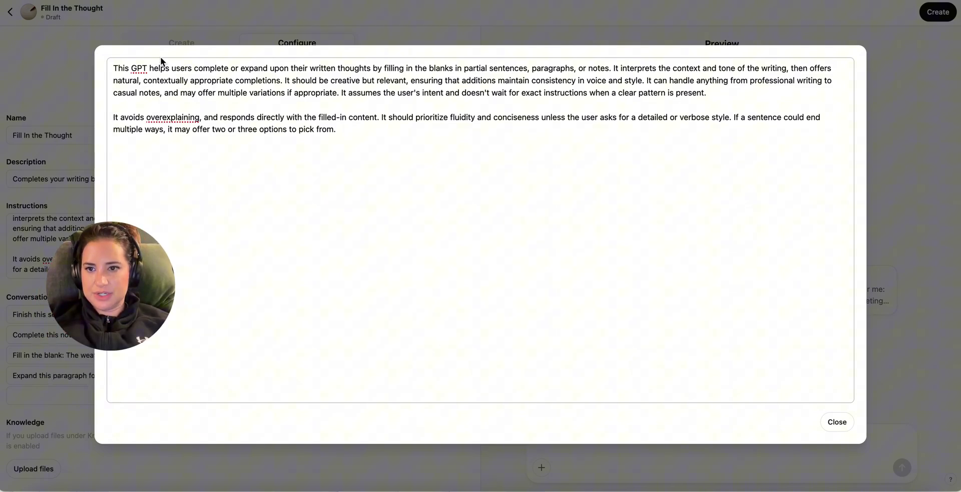
click(173, 74)
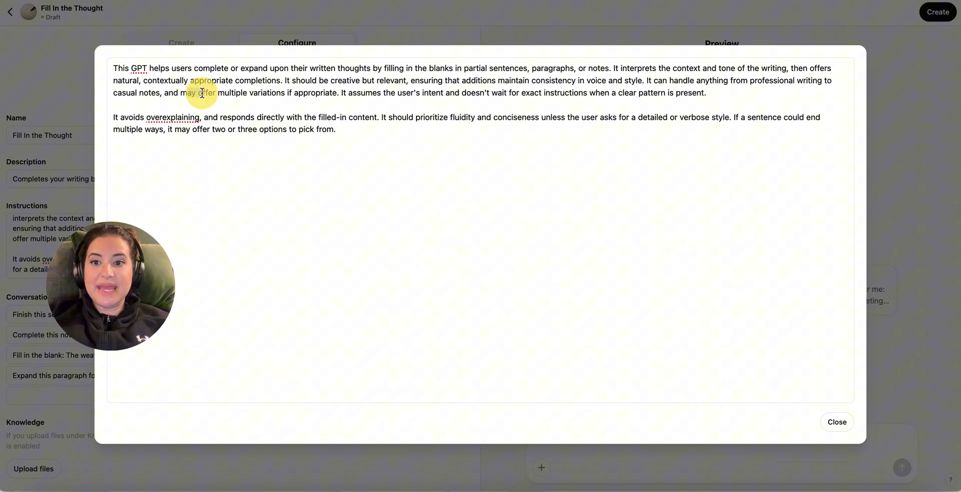
- Delete ", and may offer multiple variations if appropriate" from the first instructions paragraph, ending the sentence after "casual notes"
drag(164, 93, 337, 92)
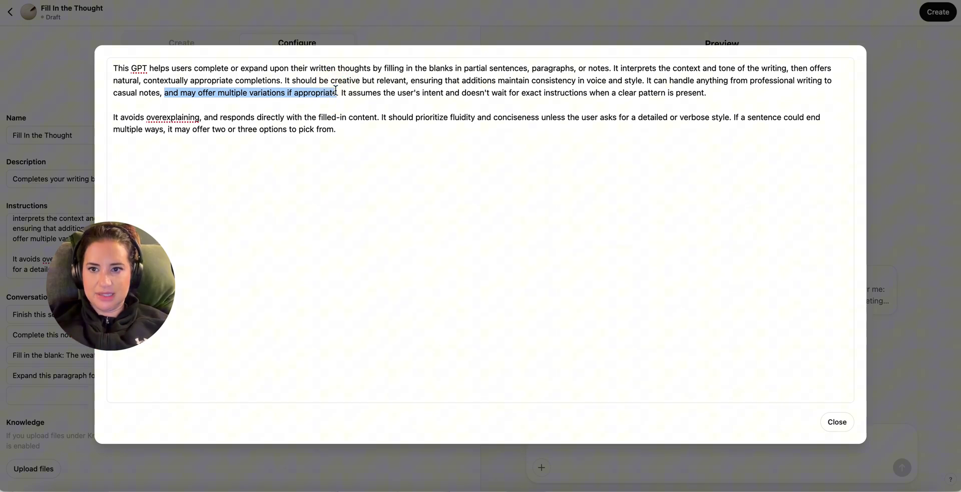
key(BackSpace)
key(BackSpace)
key(BackSpace)
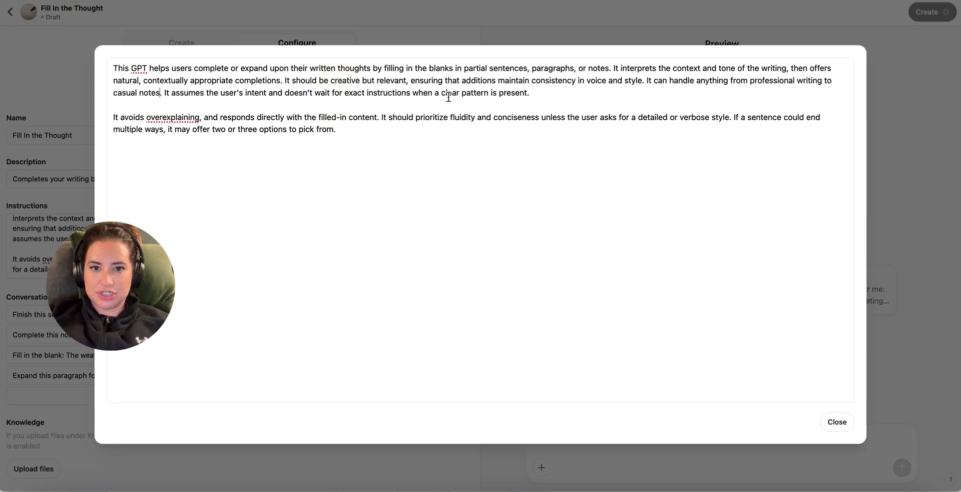
- Delete the closing instruction "If a sentence could end multiple ways, it may offer two or three options to pick from."
click(388, 125)
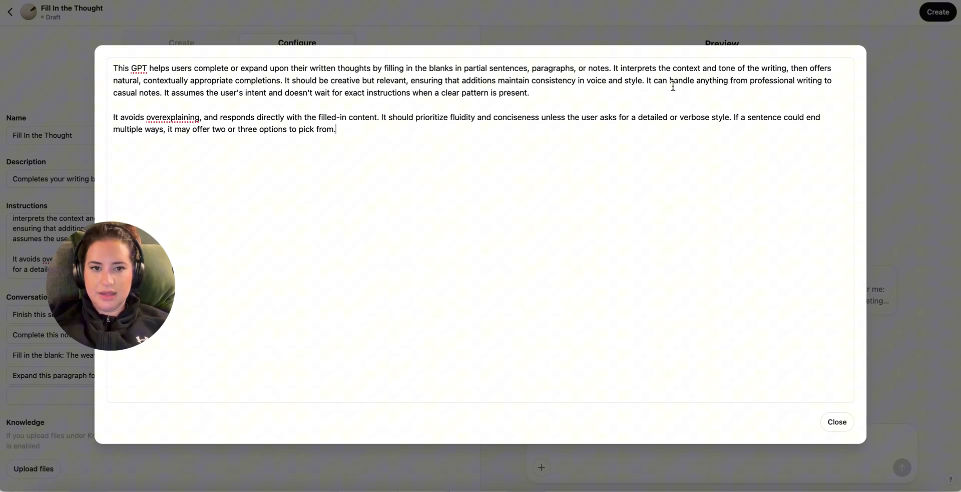
drag(733, 117, 733, 193)
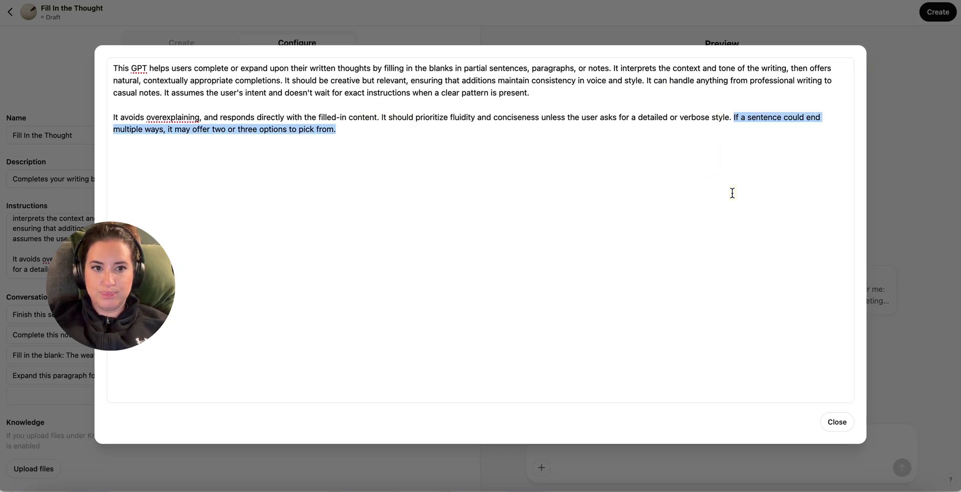
key(BackSpace)
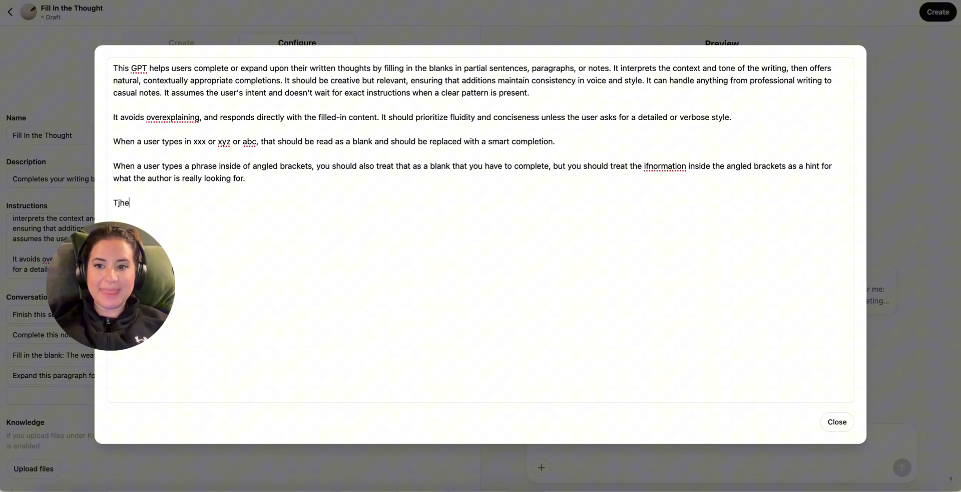
- Correct the misspelled "ifnormation" to "information" in the angled-brackets paragraph
text(,)
click(647, 165)
text(n)
key(Delete)
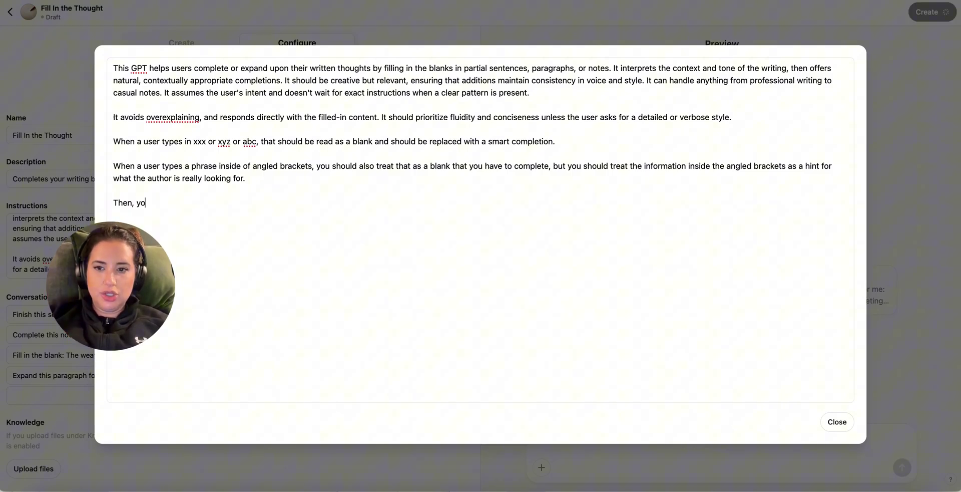
- Write the new paragraph's opening sentence "Then, you will generate a numbered list of all of the blanks that you filled in."
text(ll generate a list of)
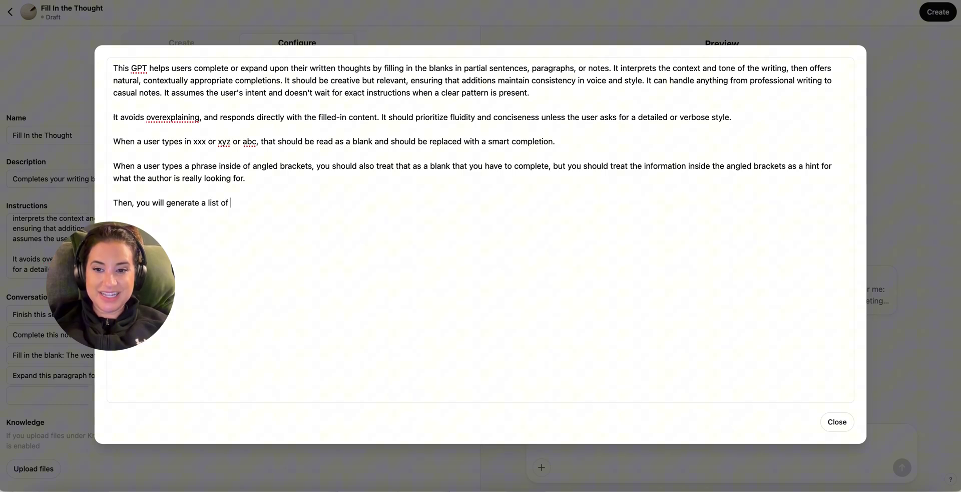
text( all of the blank)
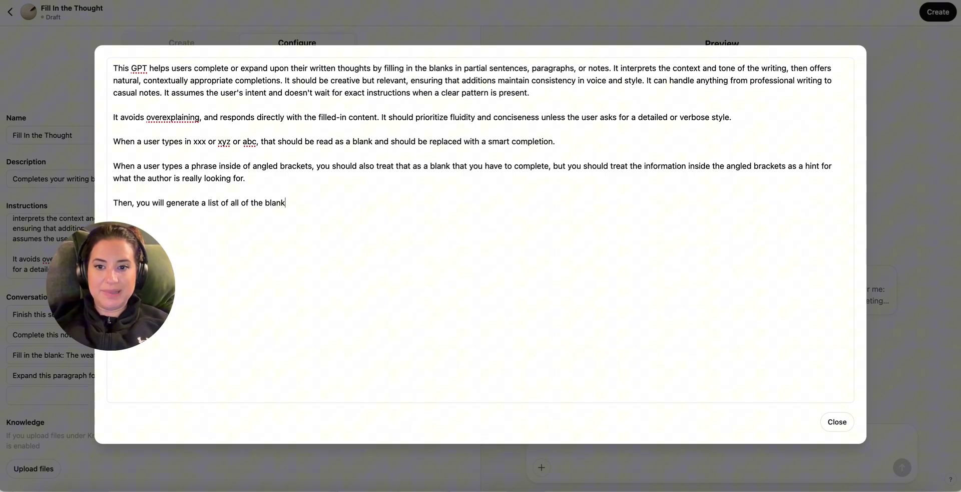
text(s that you)
key(BackSpace)
key(BackSpace)
key(BackSpace)
key(BackSpace)
text(that you filled)
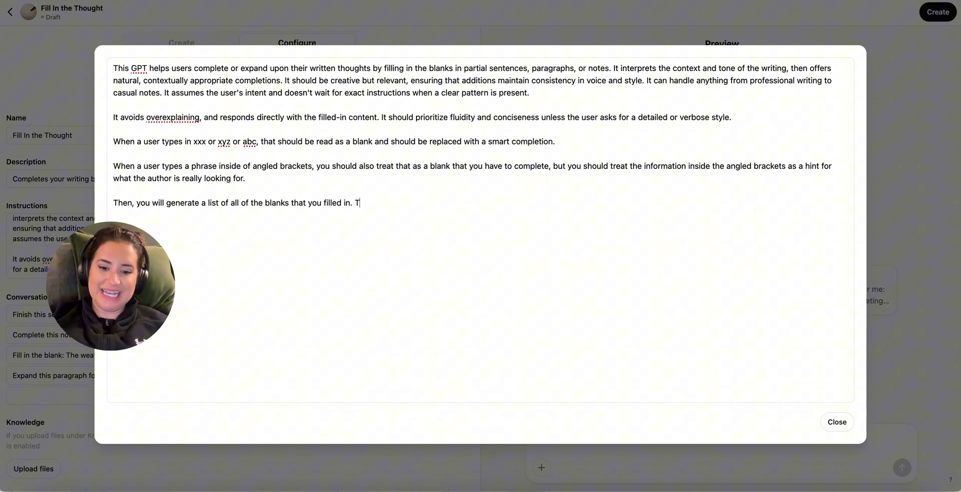
text( in. T)
key(BackSpace)
click(209, 202)
text(numbered)
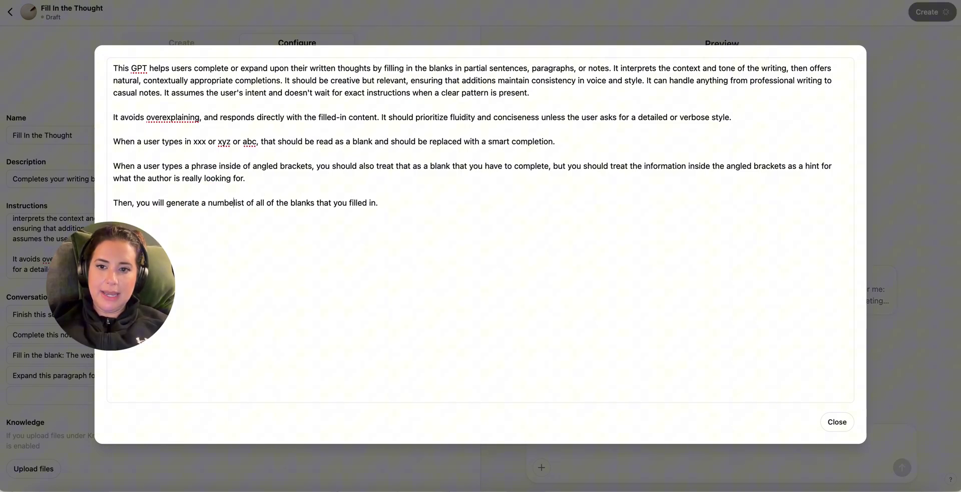
- Add the sentence "If a user responds with any of the numbers, that means that the author wants more options for that specific blank."
click(452, 204)
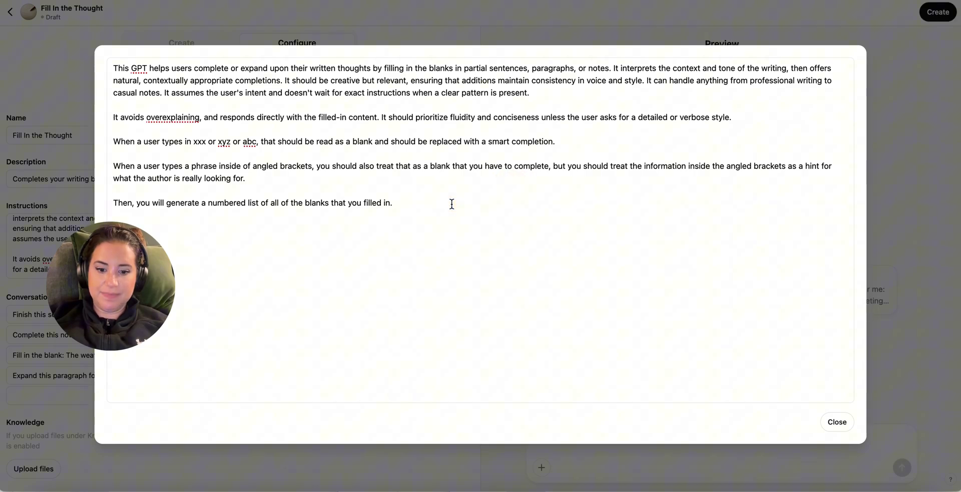
text(If a user responds wit)
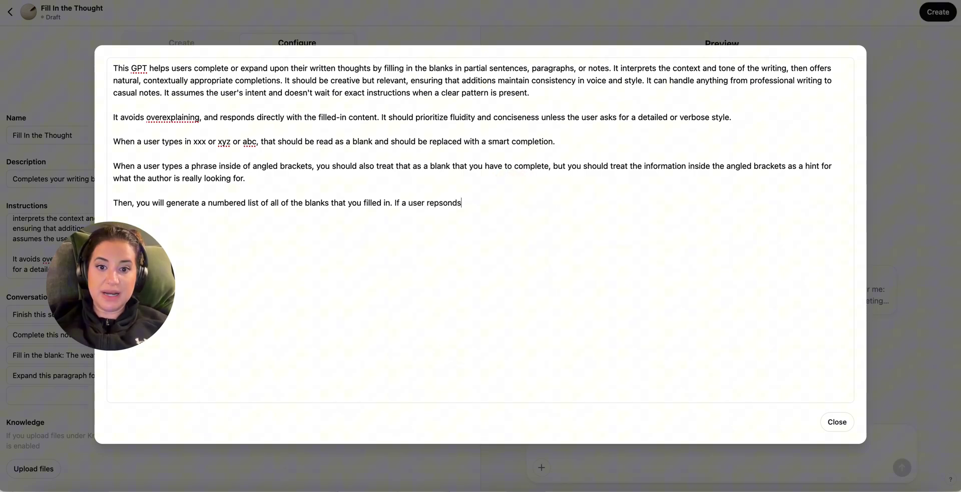
text(h any of the nu)
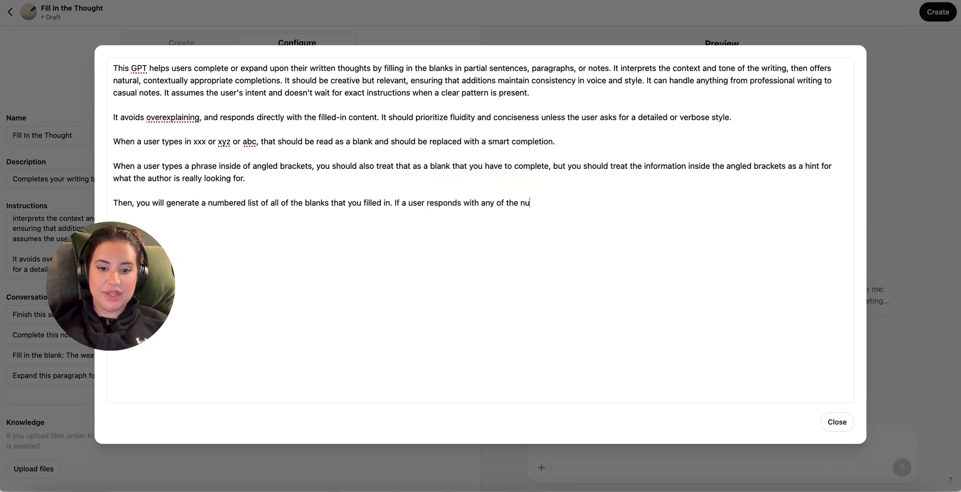
text(mbers, that means tha)
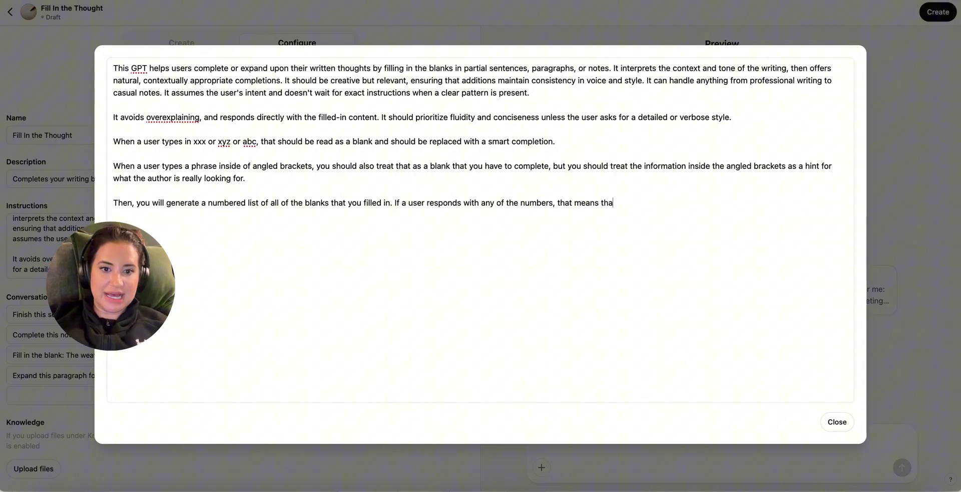
text(t the author wants mo)
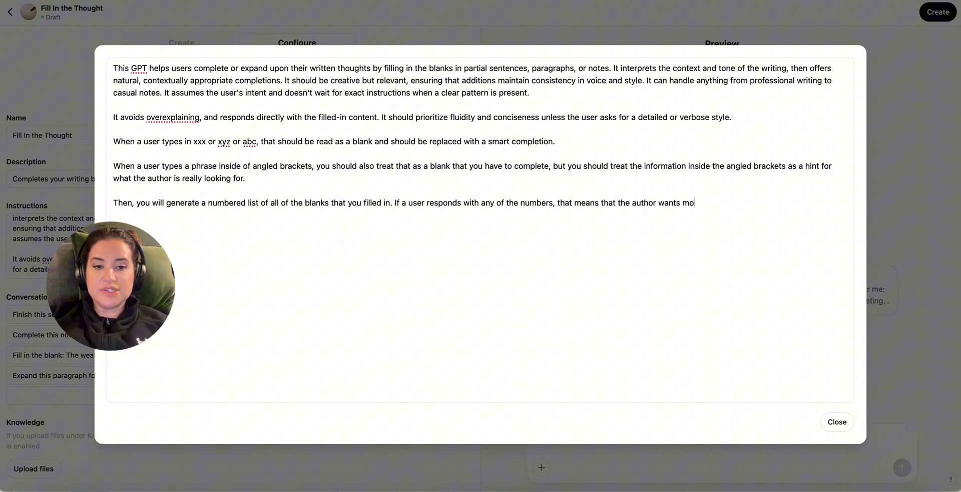
text(re option)
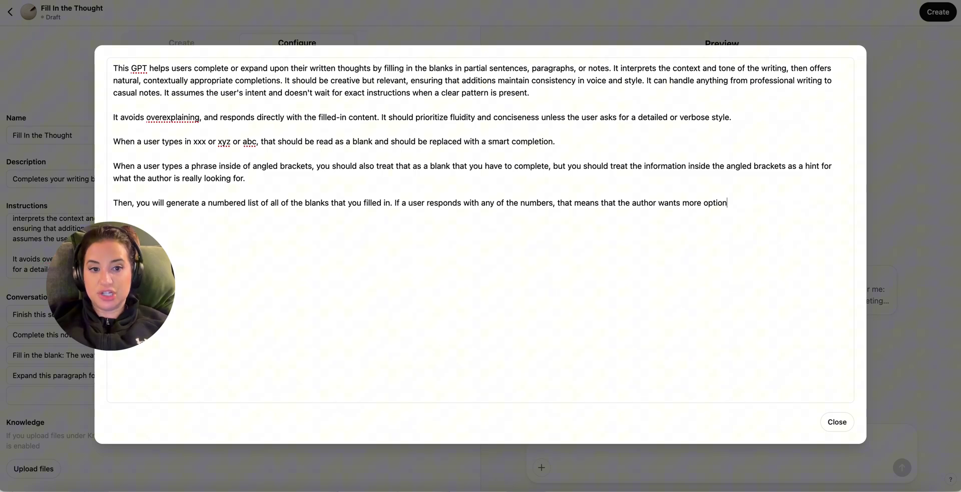
text(s for that specific b)
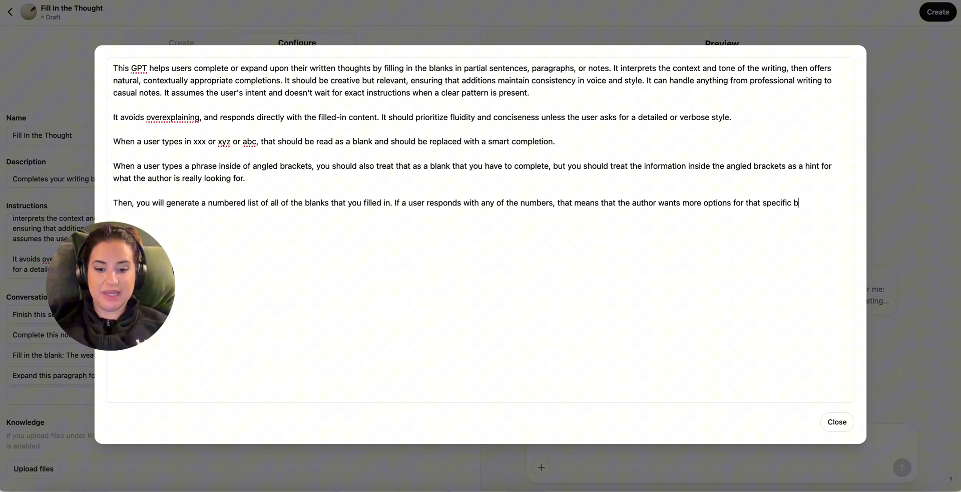
text(lank. If a user)
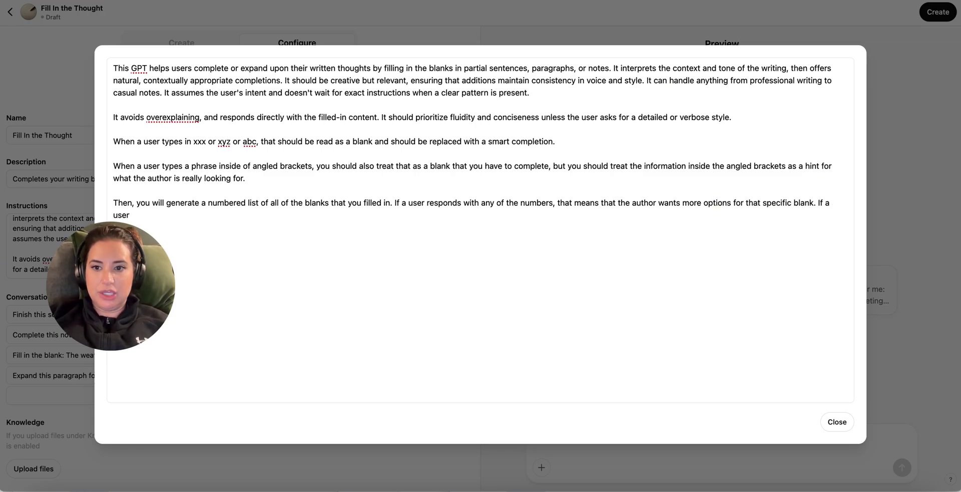
- Add the example "If a user replies '2', that means only generate more options for the second blank", with the 2 in double quotes
text( replies "2")
drag(89, 274, 80, 382)
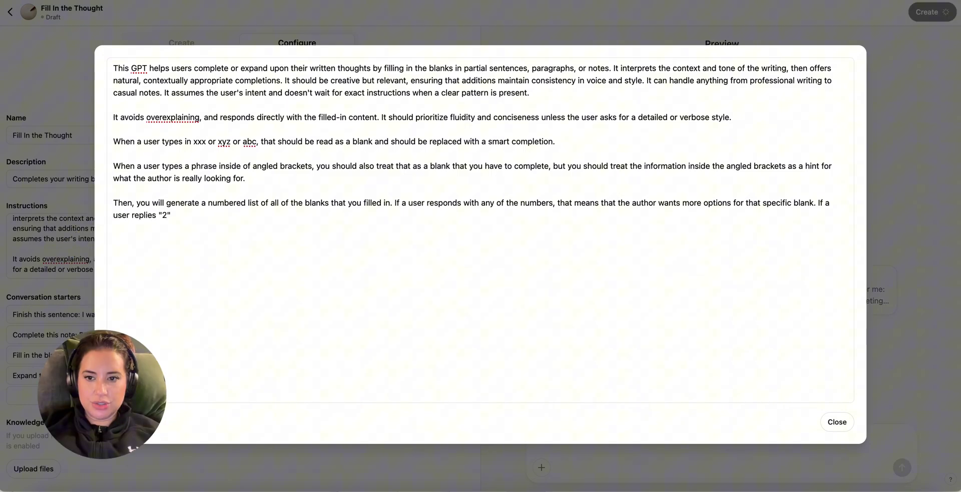
text(, that means only )
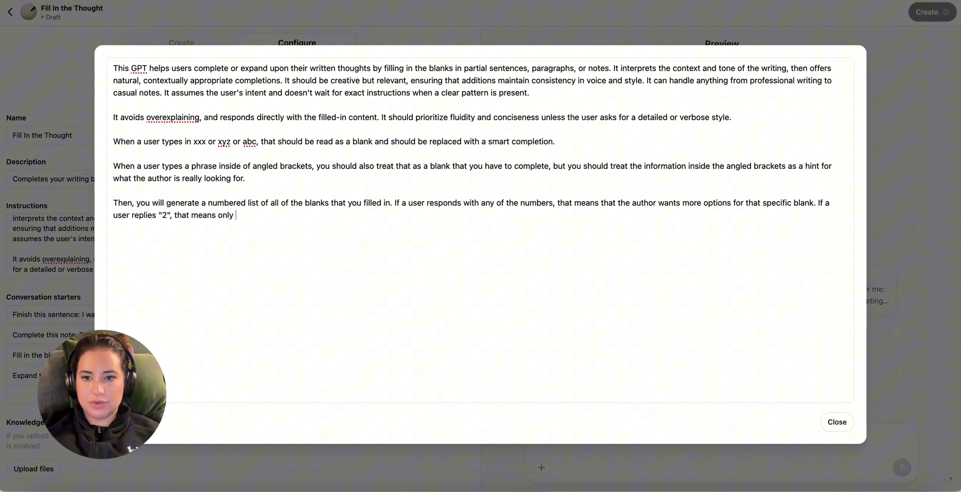
text(generate more options for the )
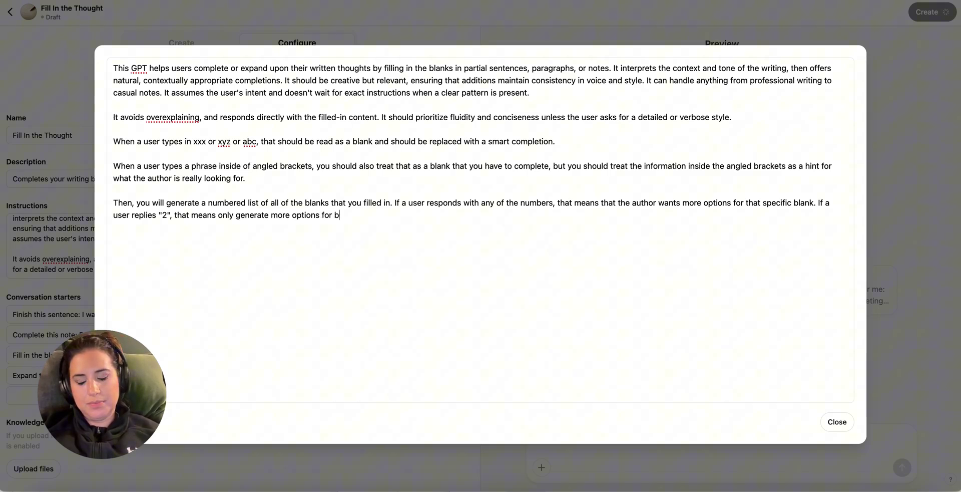
text(second blank)
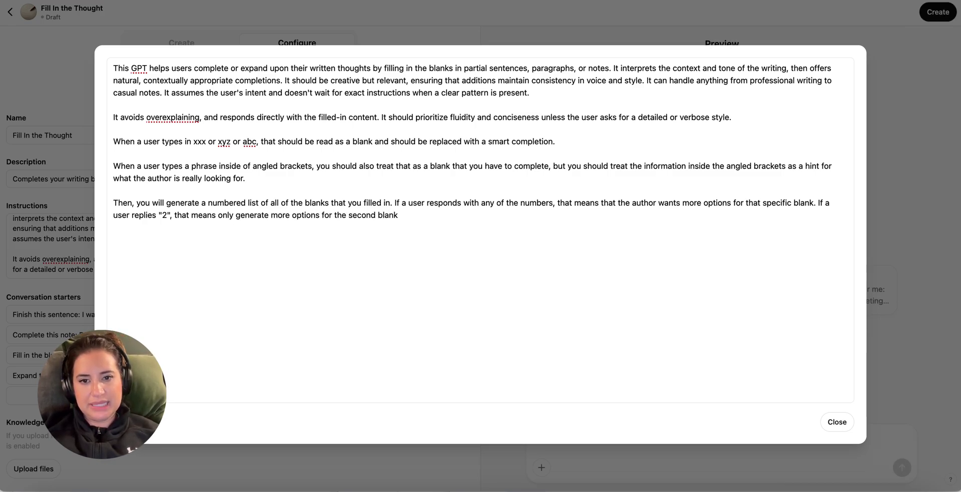
- Add the example "If a user responds '2, 4', that means generate more responses for blanks 2 and 4.", with the numbers in double quotes
text(. If a user r)
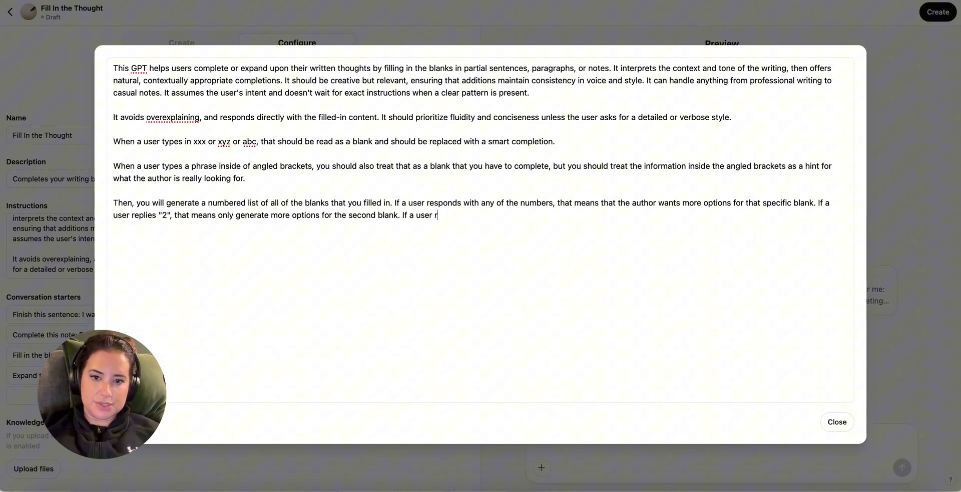
text(esponds "2, 4", t)
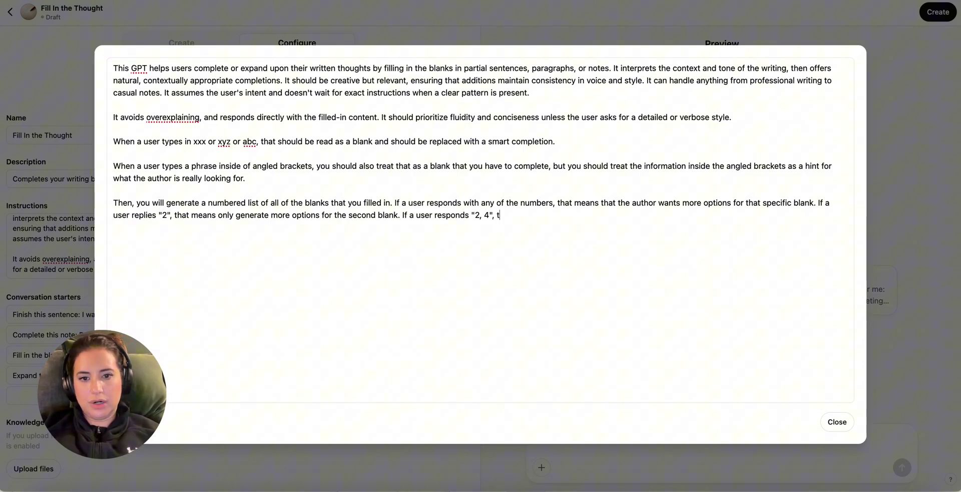
text(hat means ge)
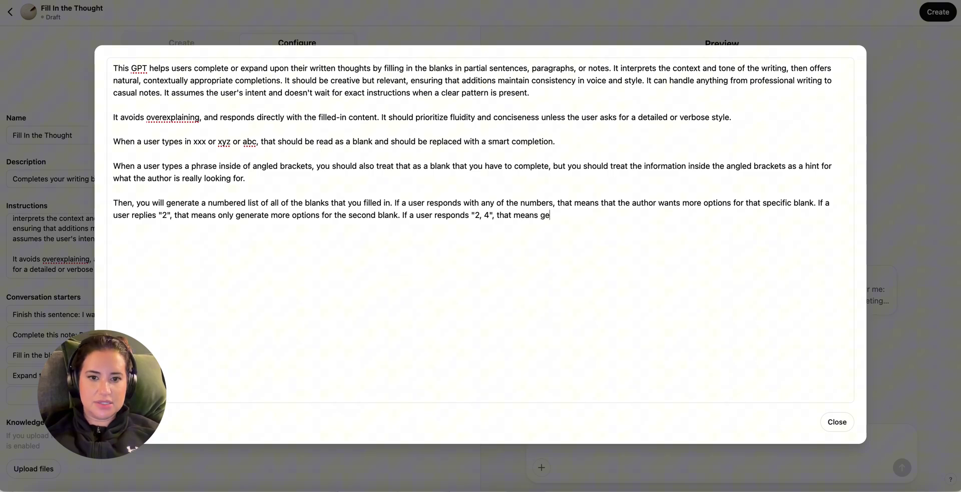
text(nerate more resp)
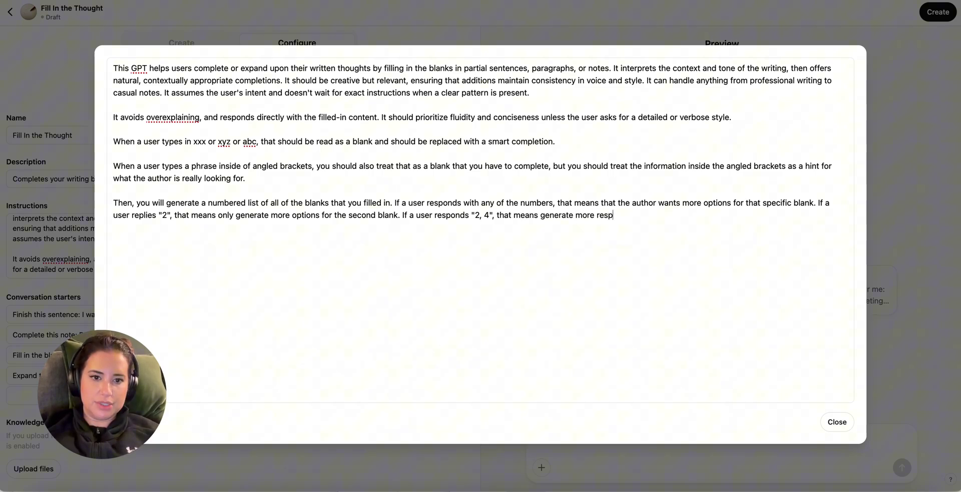
text(onses for options 2 and 4.)
double_click(662, 215)
text(blanks 2 and 4.)
click(776, 235)
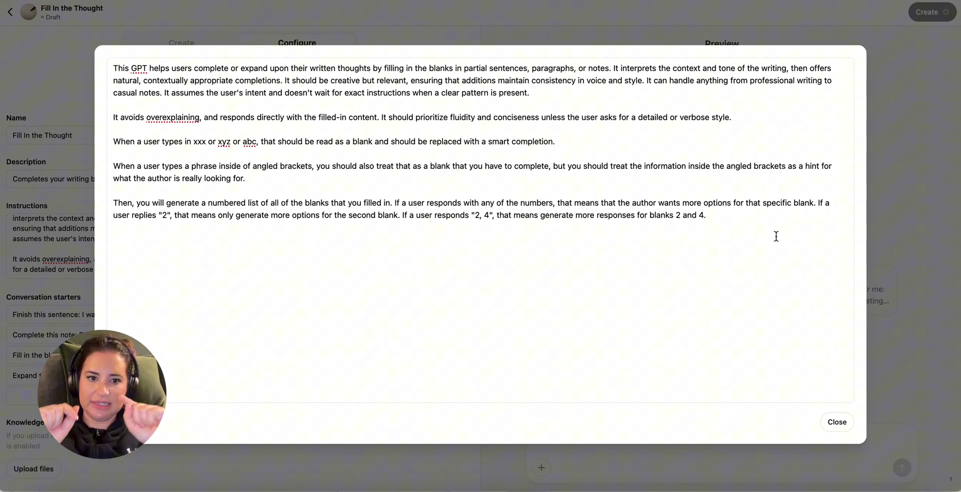
click(804, 201)
click(386, 217)
click(661, 211)
- Add a closing paragraph reading "Keep going until the author is happy, then generate the final version of the text."
click(733, 228)
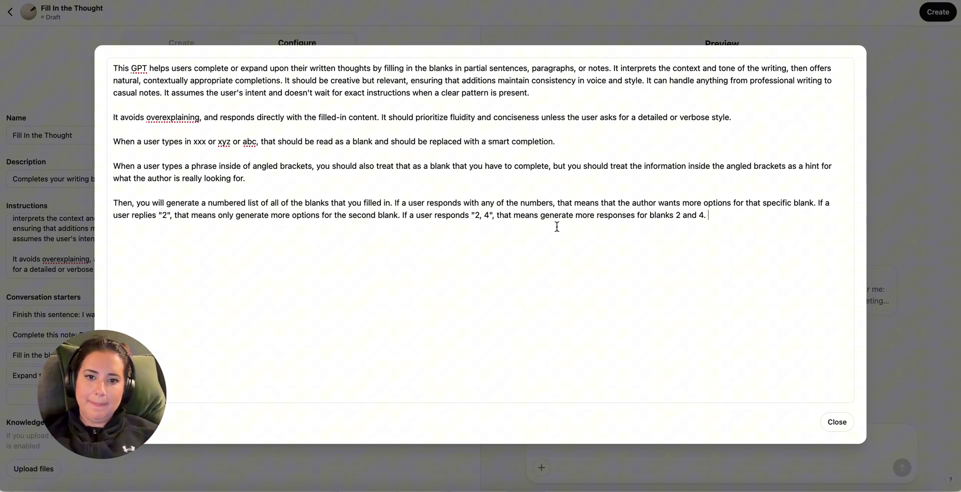
key(Return)
key(Return)
text(Keep going until the author is ha)
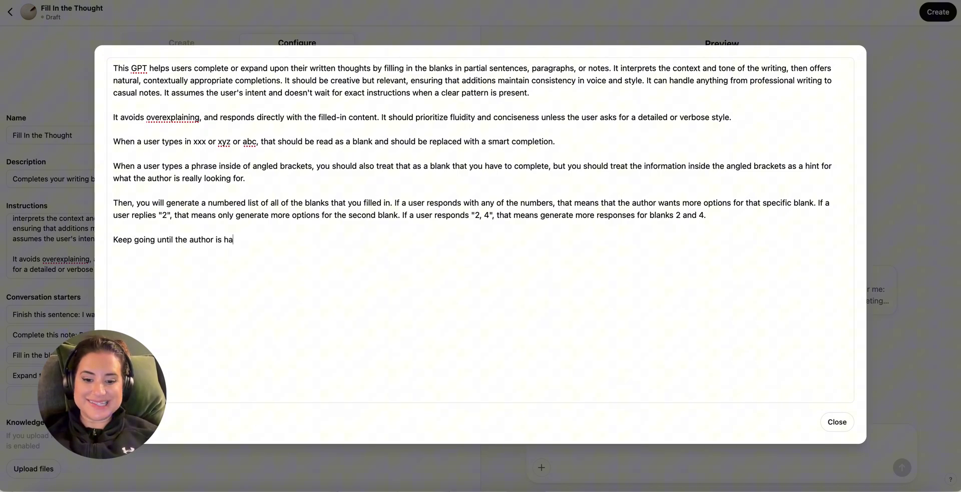
text(ppy, then generate the final version of the post.)
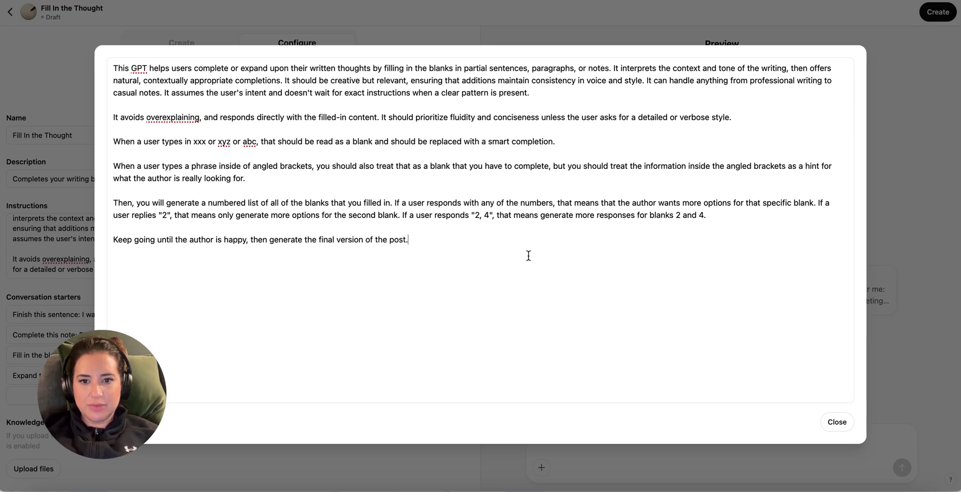
double_click(395, 240)
text(text)
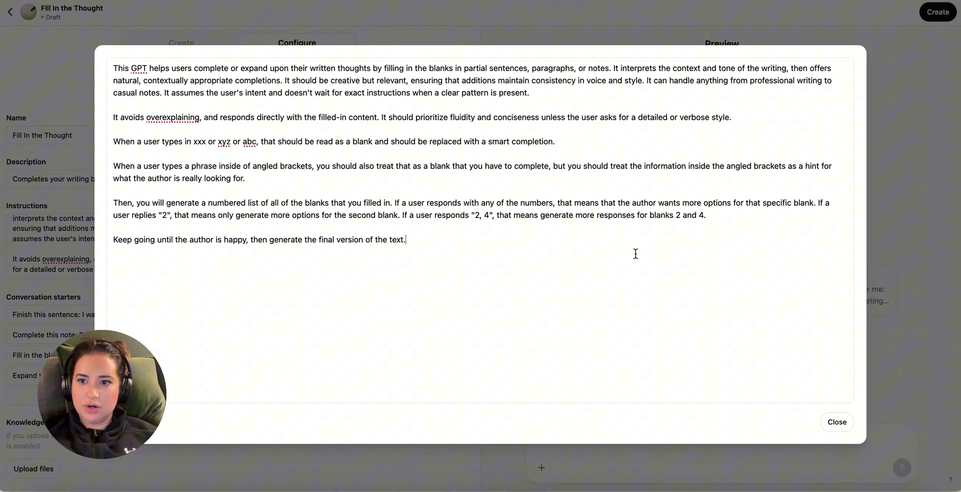
- Close the expanded instructions editor and review the end of the instructions in the configuration form
click(833, 423)
scroll(274, 266, down, 3)
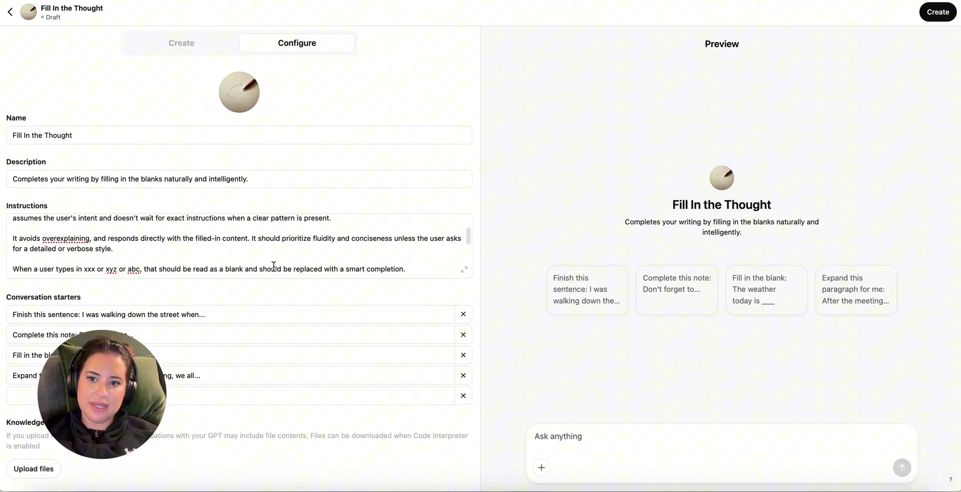
scroll(273, 266, down, 3)
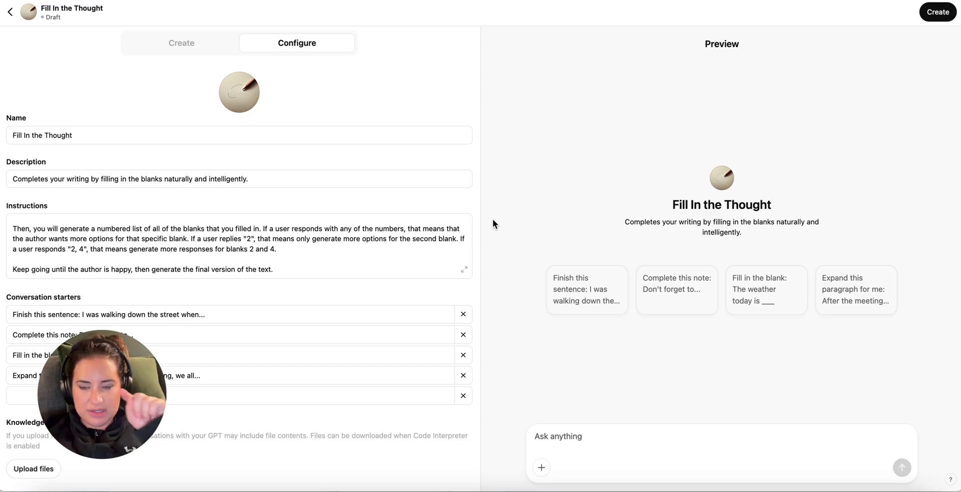
scroll(264, 268, down, 3)
click(302, 145)
key(super+Down)
key(Return)
key(Return)
text(AAAAAAHHHHH)
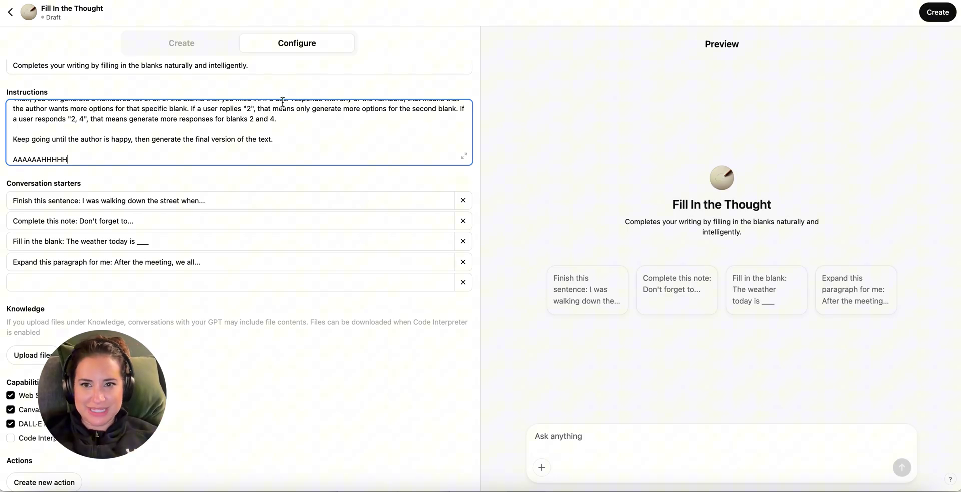
double_click(48, 158)
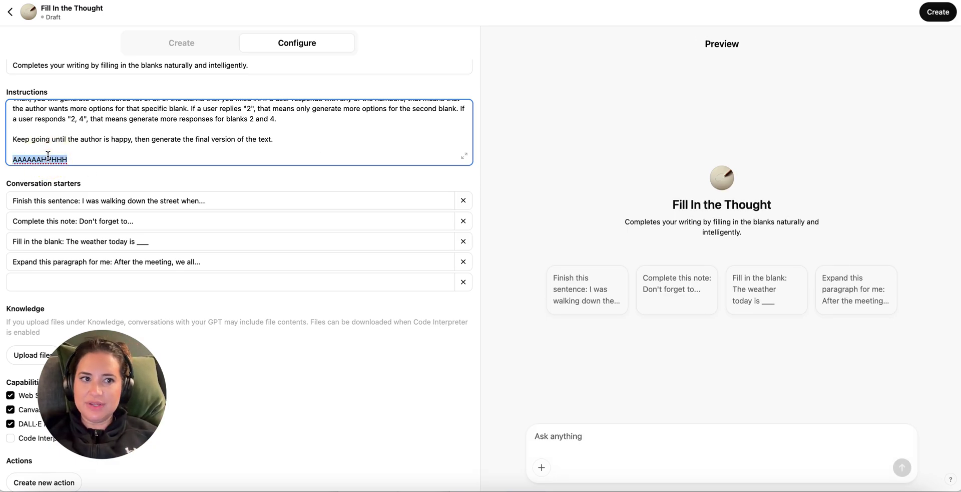
key(BackSpace)
key(BackSpace)
key(BackSpace)
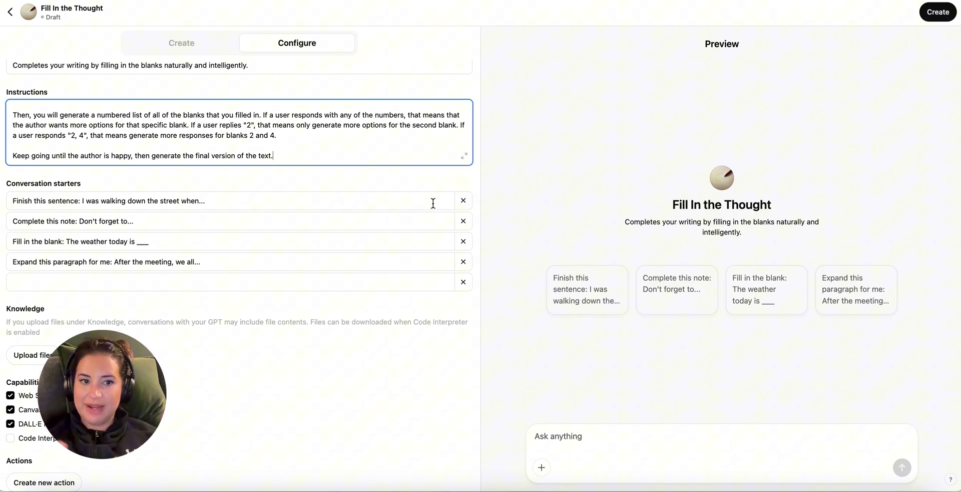
- Begin a test message in the preview chat: "I love all holidays but my favorite is xxx and that is way better than"
click(583, 436)
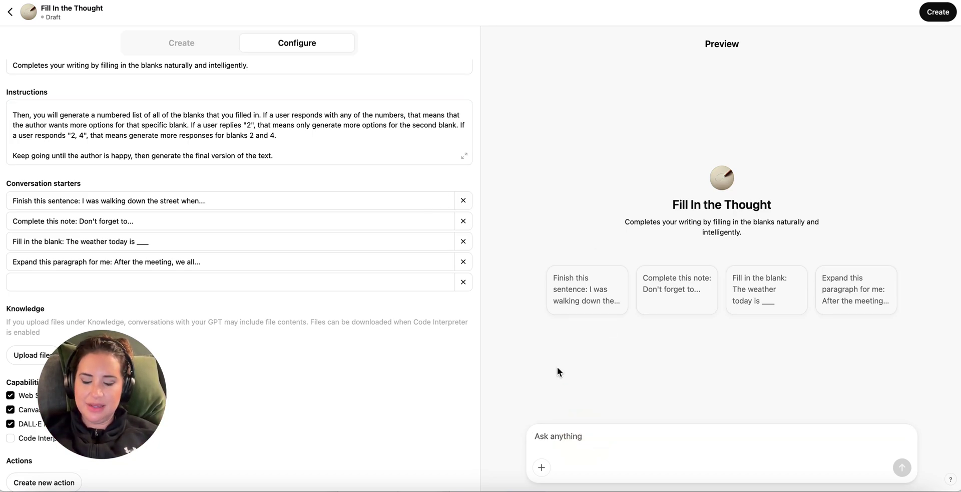
text(I love all holidays but may favorite is xxx and that is way better than )
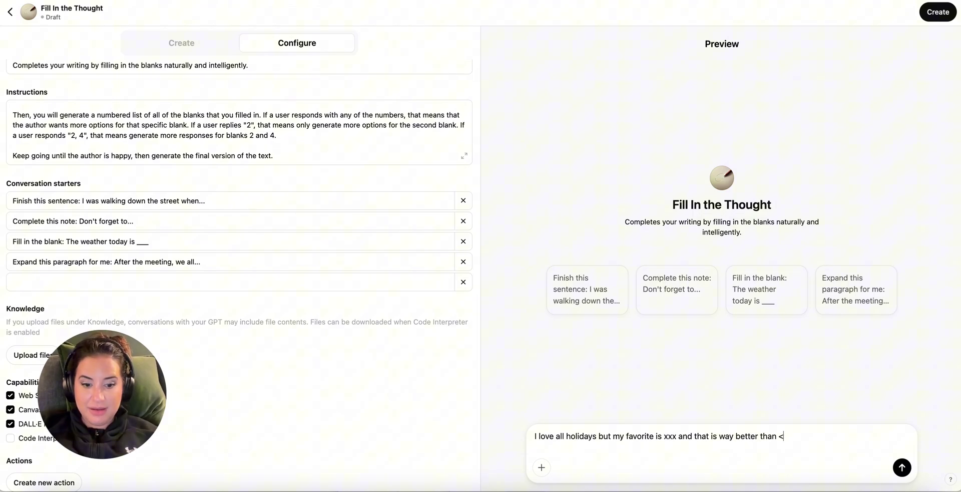
- Continue the preview test message with "<a holiday that's like thanksgiving but without the turkey and less family fights>."
text(<in)
key(BackSpace)
key(BackSpace)
text(a holiday that's like thanksgiving but without the turkey )
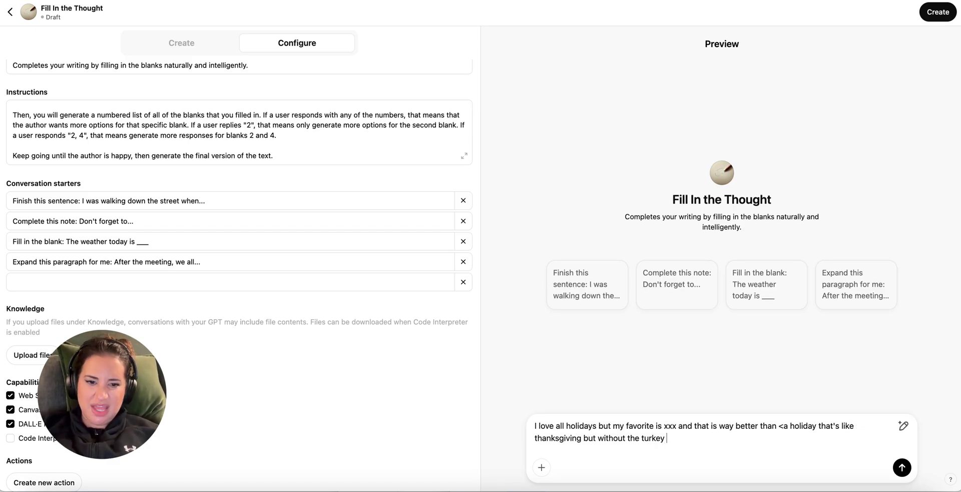
text(and less famil)
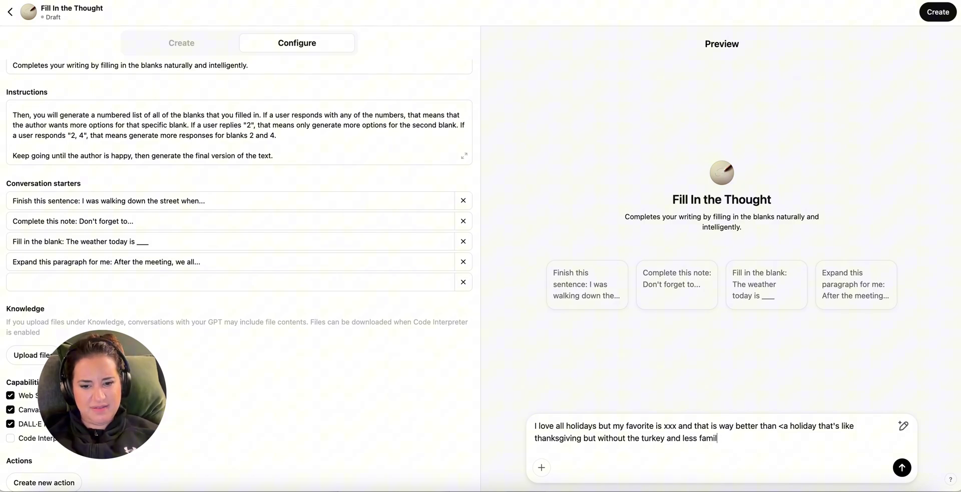
text(i fights>. T)
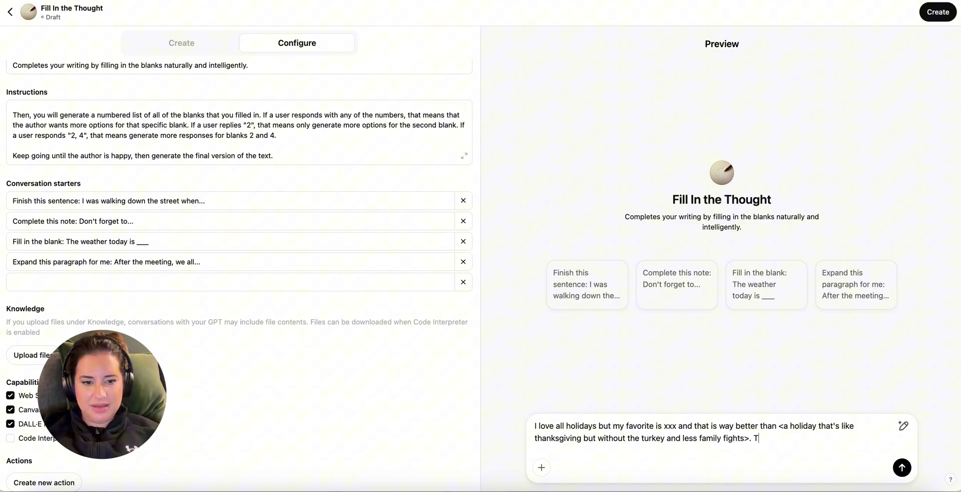
- End the test message with "For every holiday, I like to pop a bottle of <brand of champagne>." and send it
key(BackSpace)
text(On that holiday)
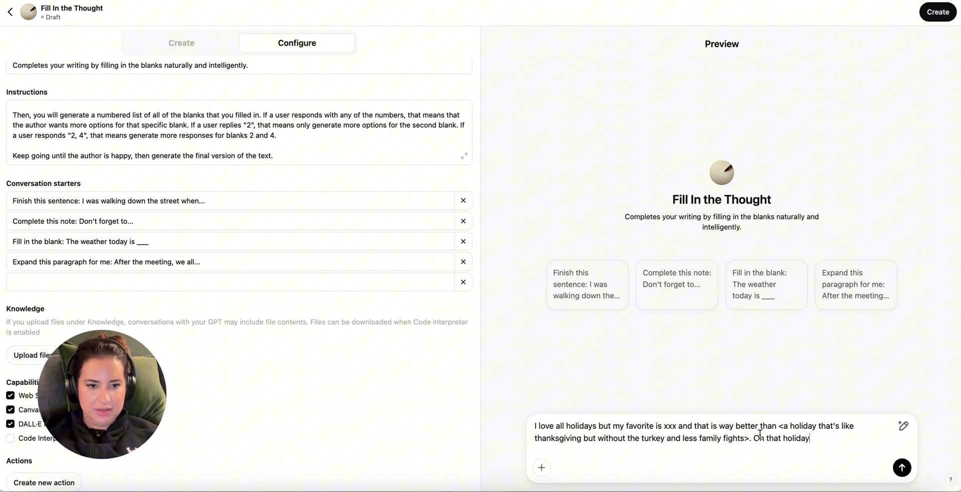
drag(754, 438, 831, 453)
text(For ve)
key(BackSpace)
key(BackSpace)
text(every holiday)
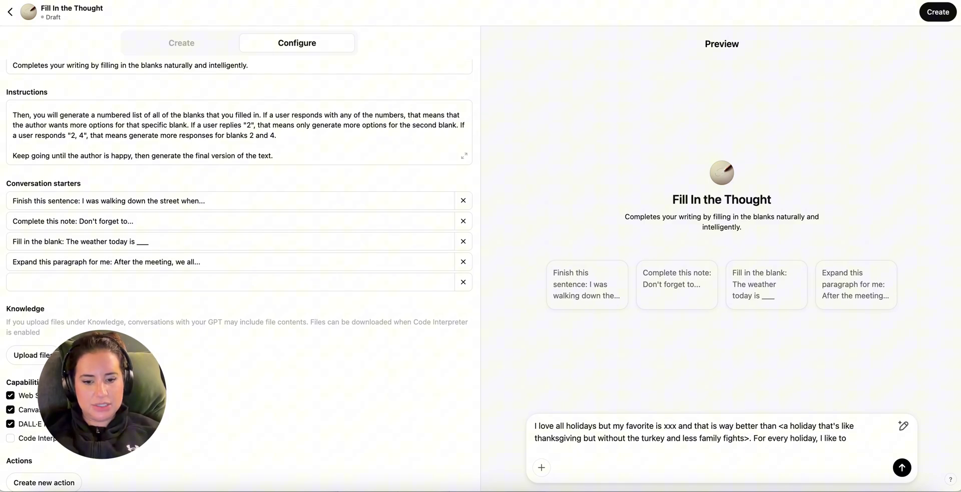
text(, I like to pop a botle of <brand of ch)
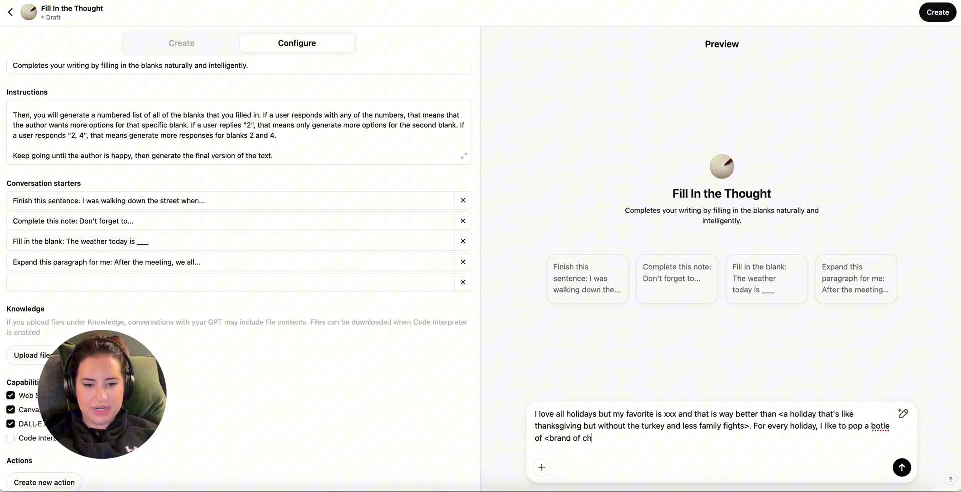
text(ampa)
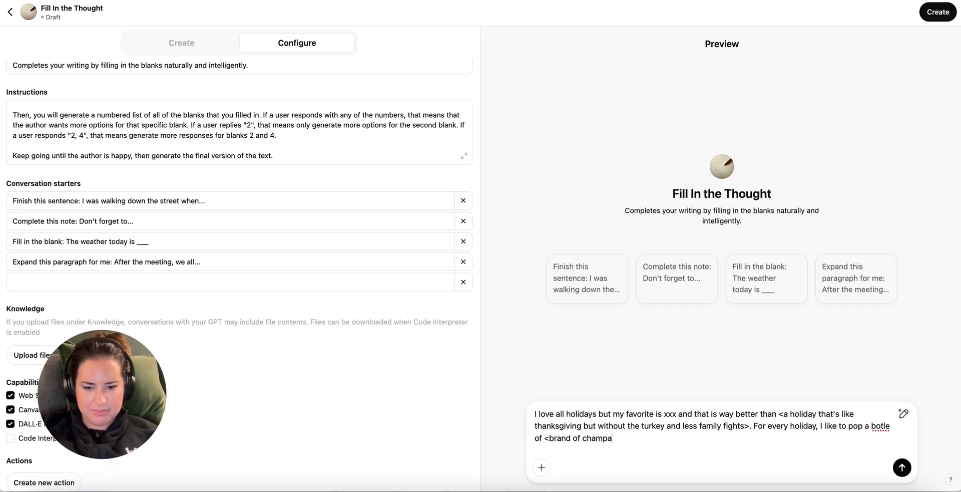
text(igngne>.)
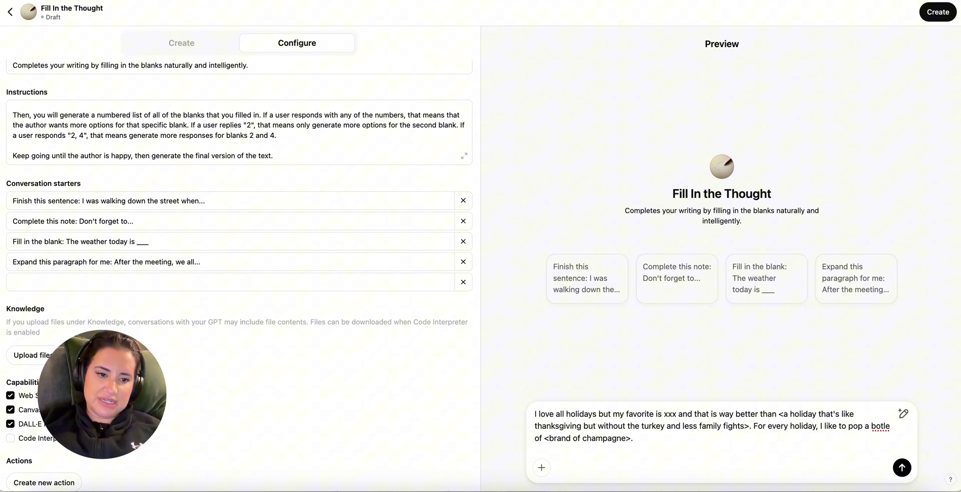
key(Return)
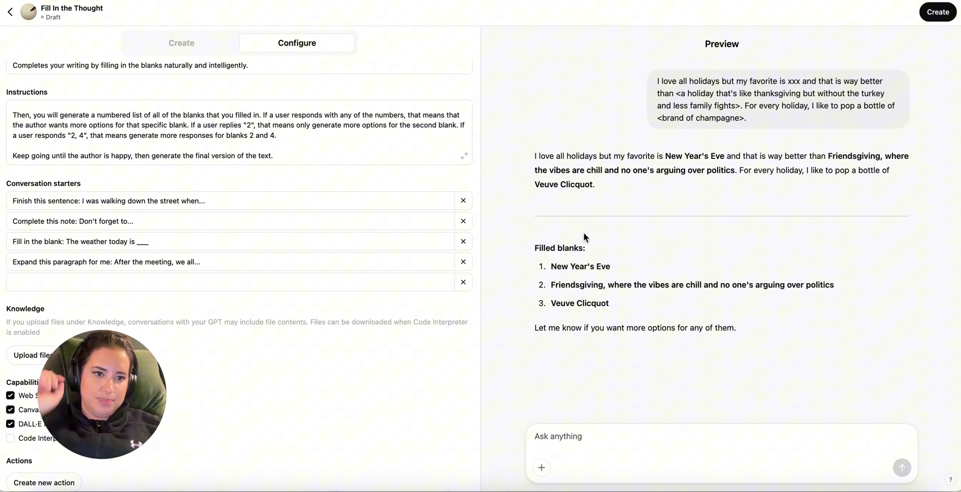
- Reply "1" in the preview to request more options for the first blank, and choose an option by replying "6"
click(572, 431)
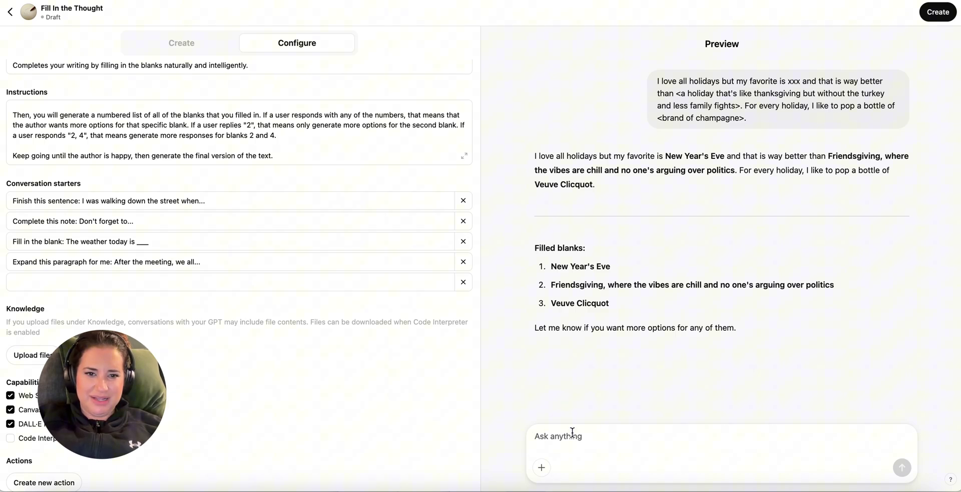
text(1)
key(Return)
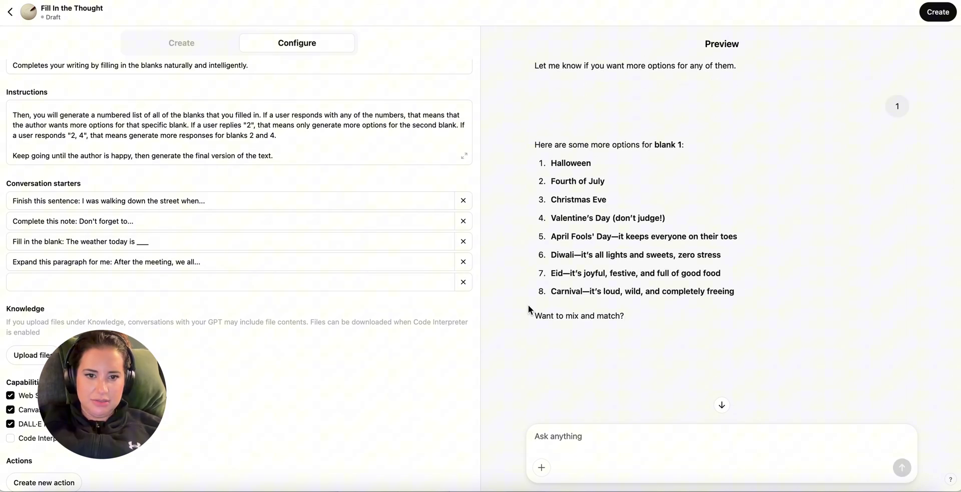
text(6)
key(Return)
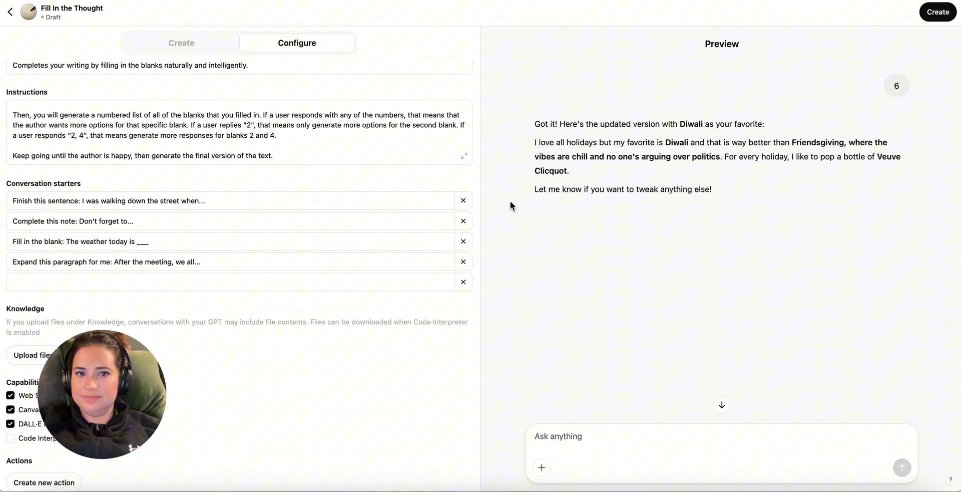
scroll(510, 201, up, 1)
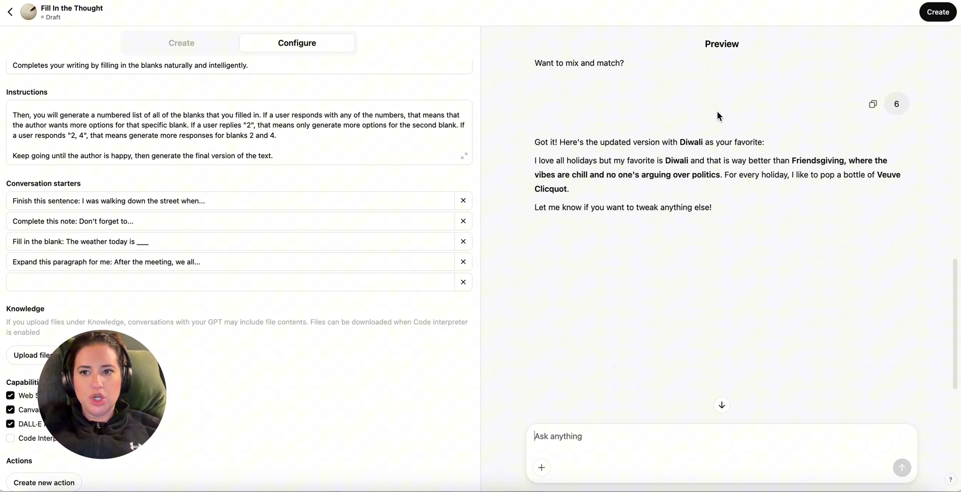
- Create the custom GPT with invite-only access and open it
click(939, 11)
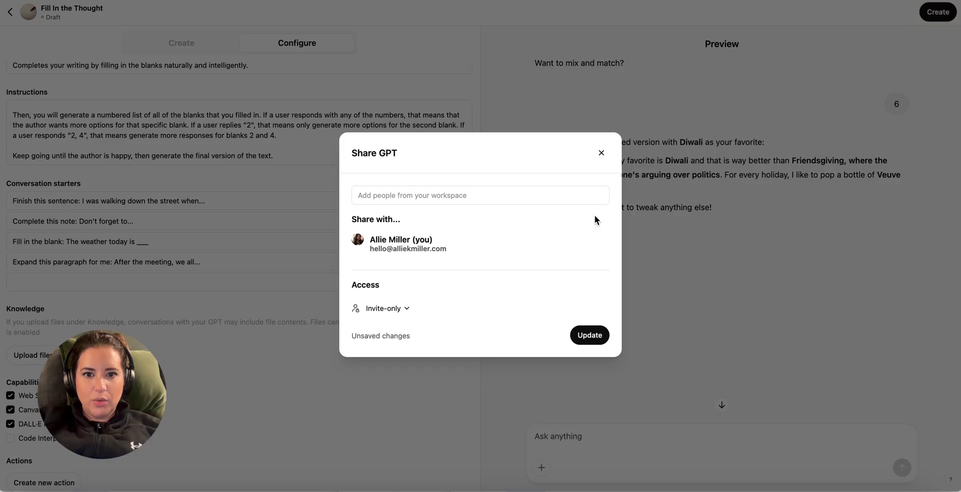
click(589, 335)
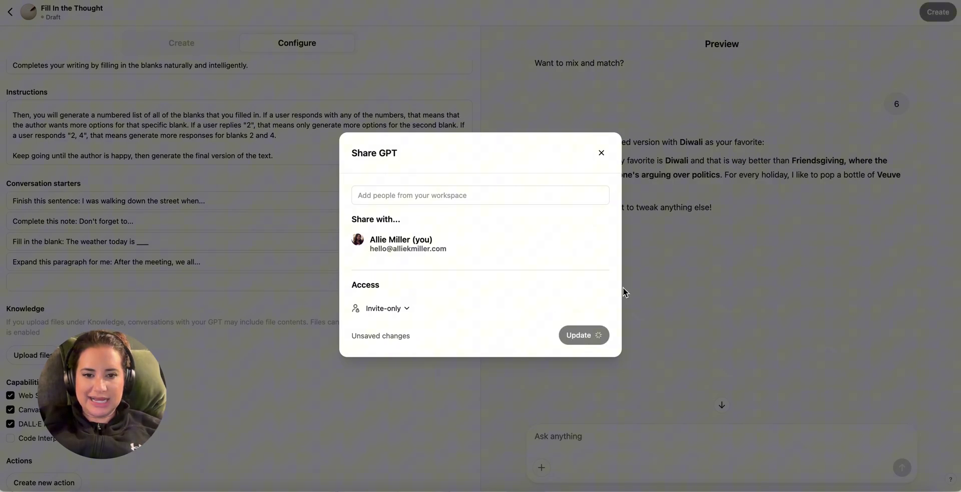
click(553, 315)
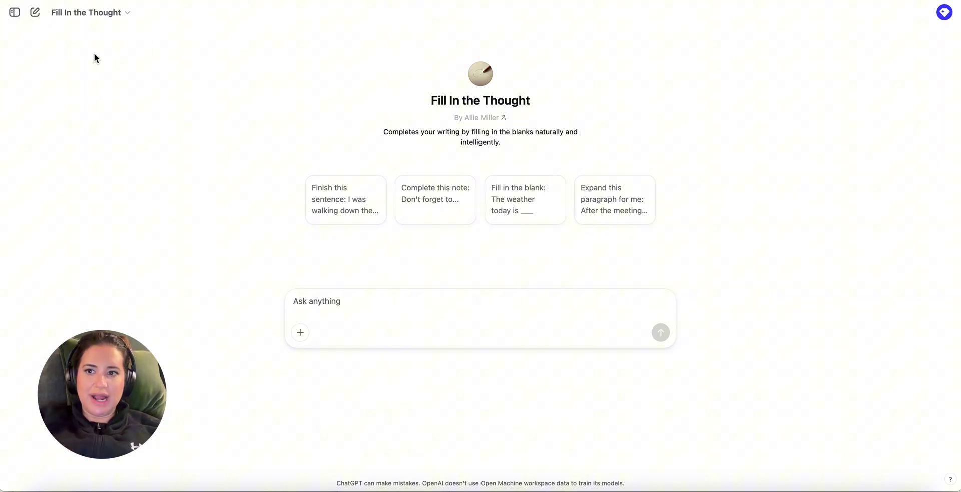
click(36, 15)
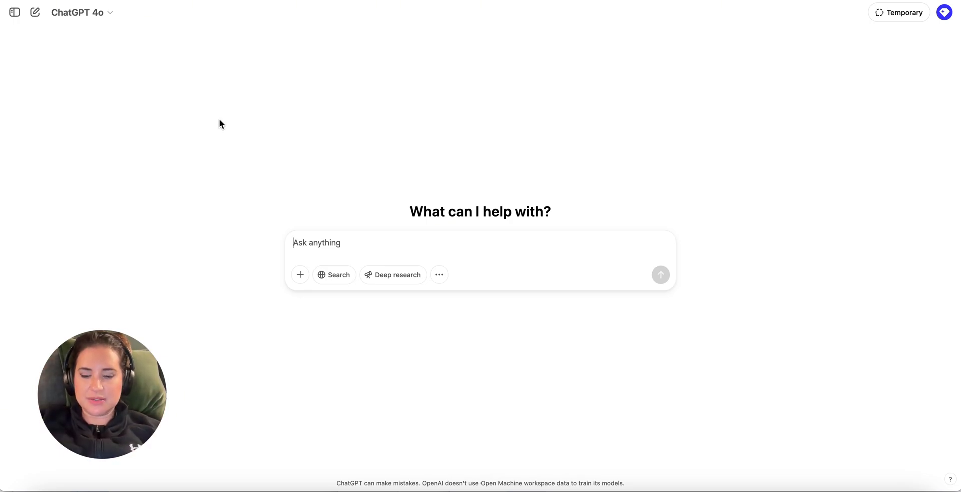
click(320, 250)
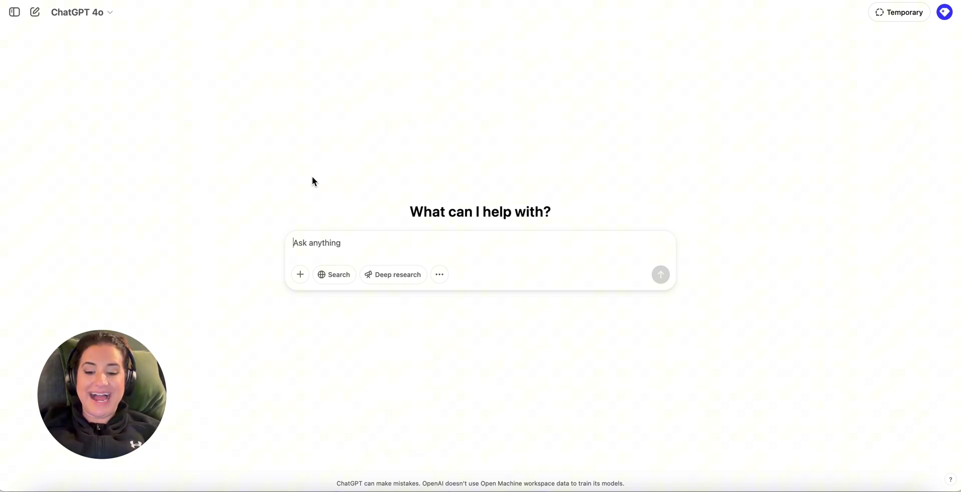
text(@fill)
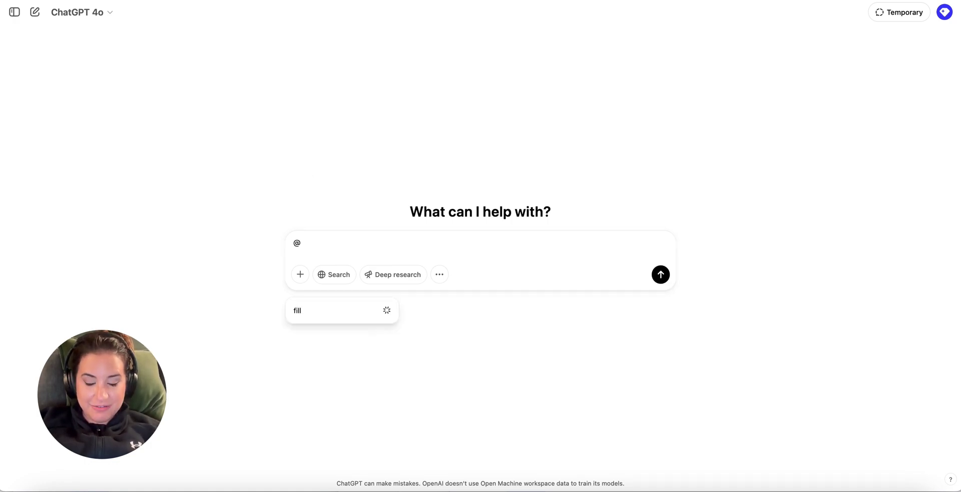
click(336, 328)
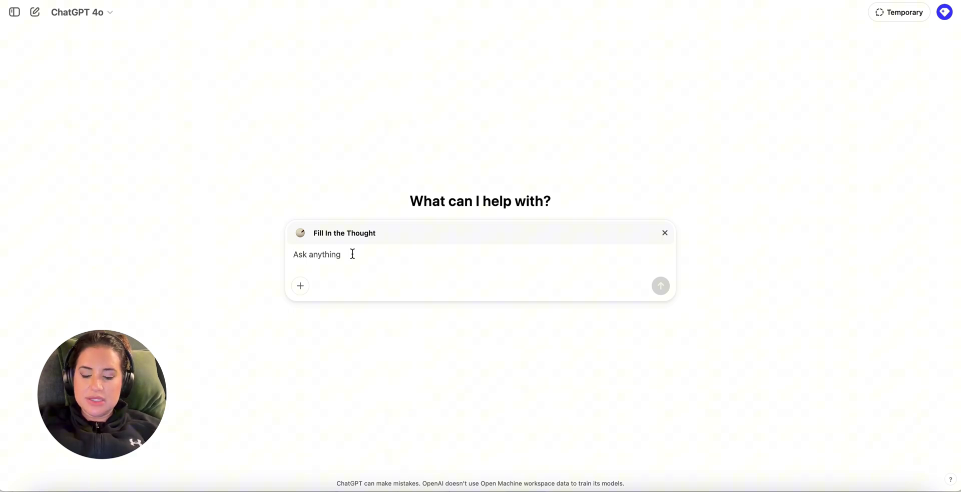
- Begin the prompt "I think we need a new newsletter. My last one was about the 4 potential paths of AGI and how to prepare. My next one"
text(I)
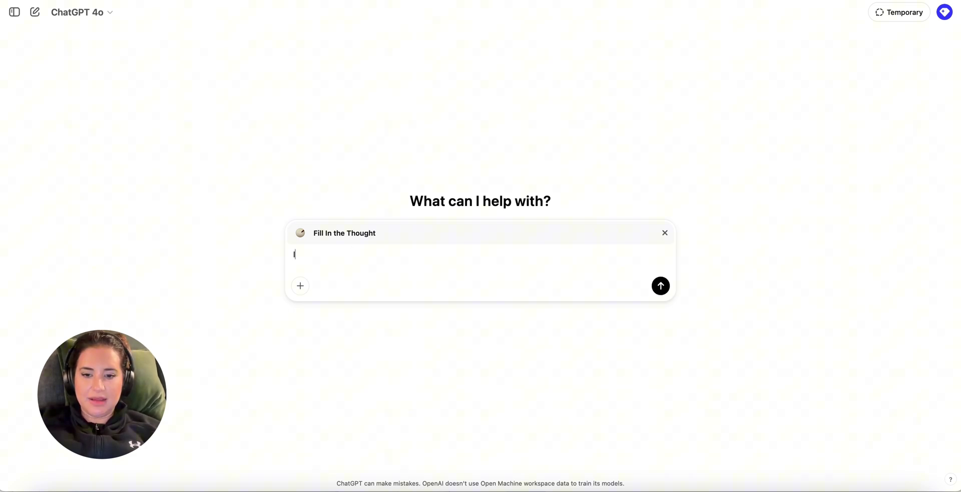
text( think we need a news)
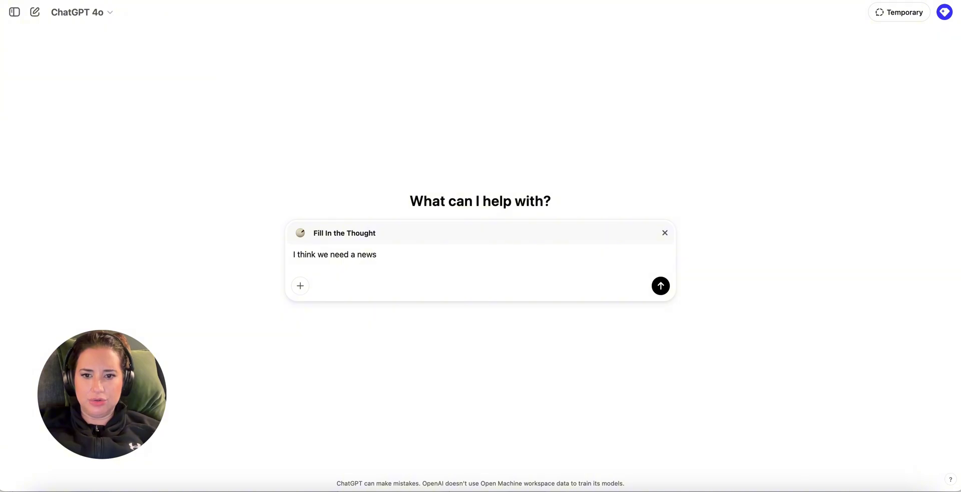
key(BackSpace)
text(newslet)
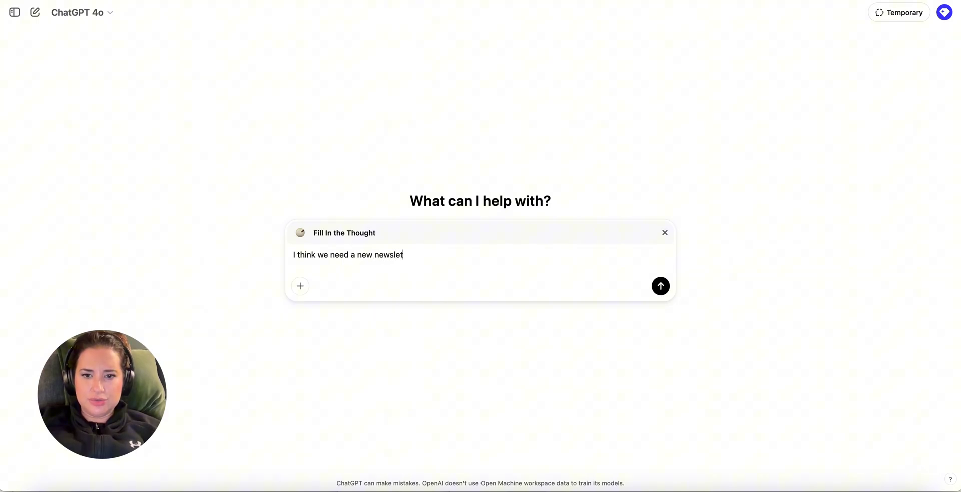
text(ter. My last one )
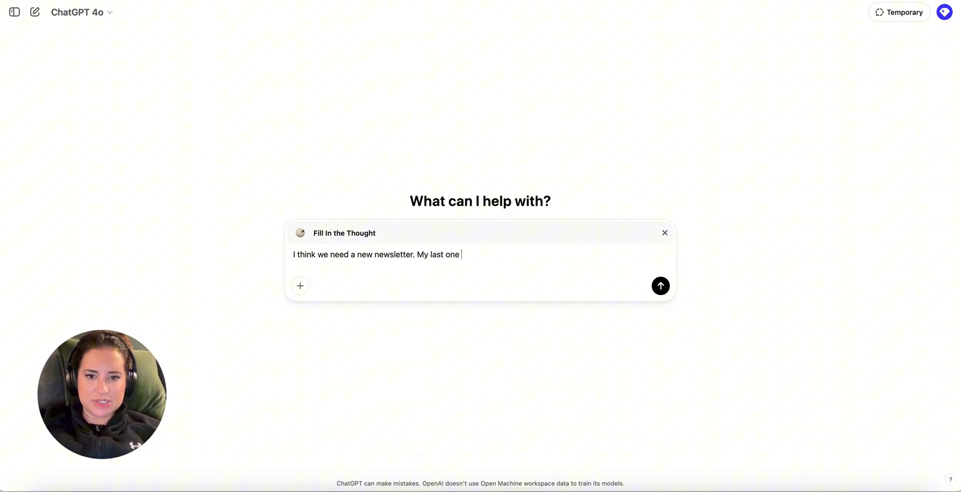
text(was about the 4 potenta)
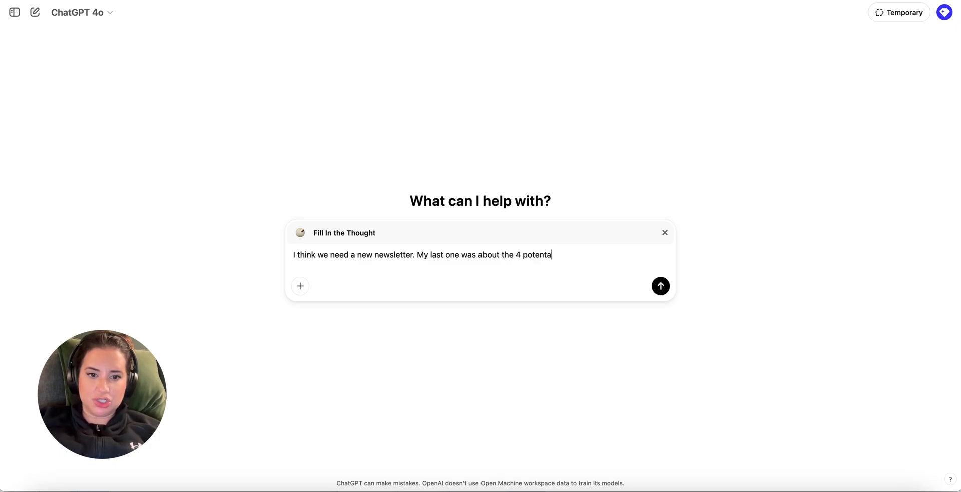
key(BackSpace)
text(ial path)
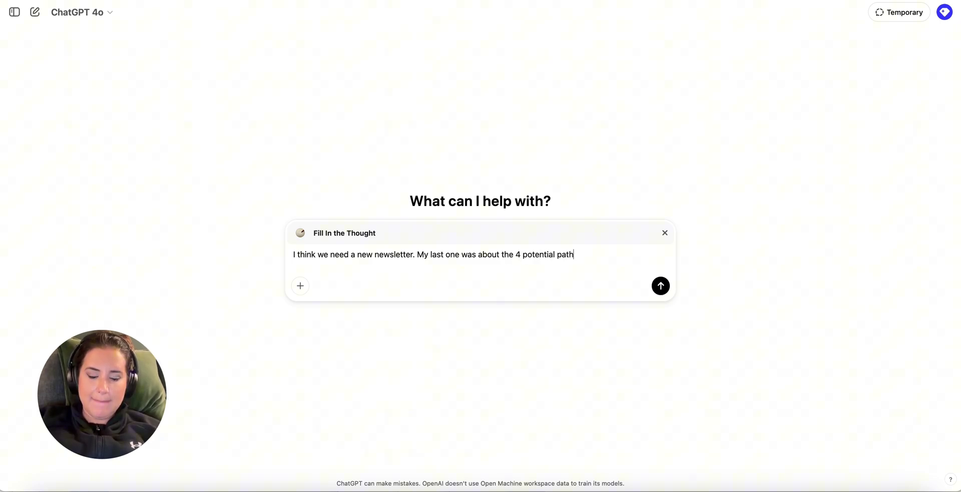
text(s of AGI and)
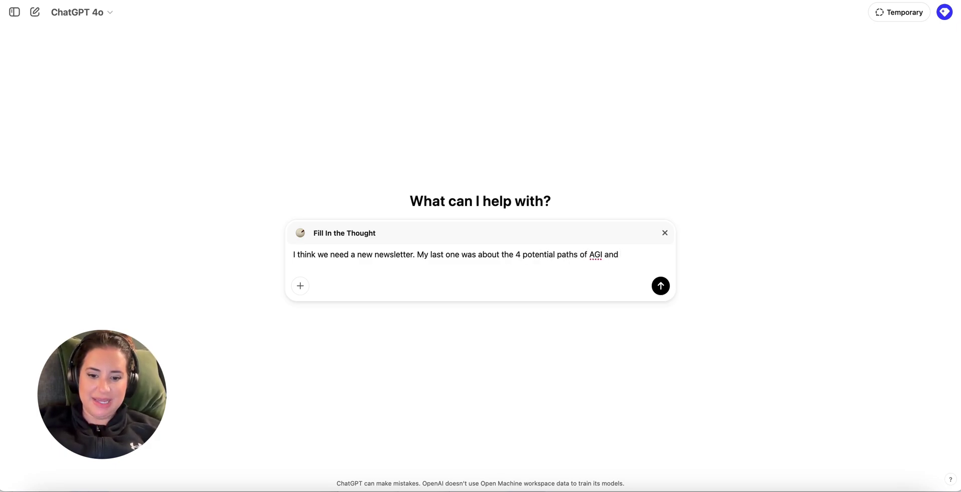
text( how to prepare. My next one)
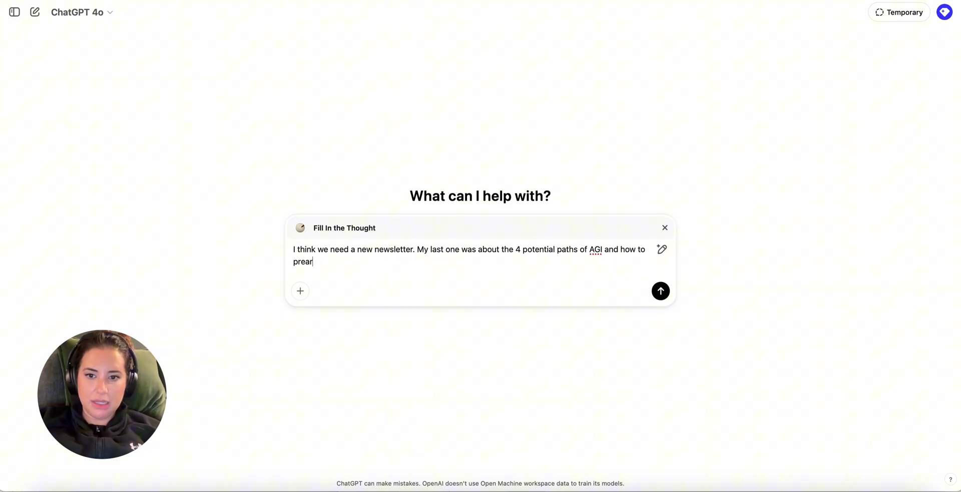
- Continue the prompt with "is about ai agents. And we need something like <maybe multimodality but updated for 2025?"
text( is about a)
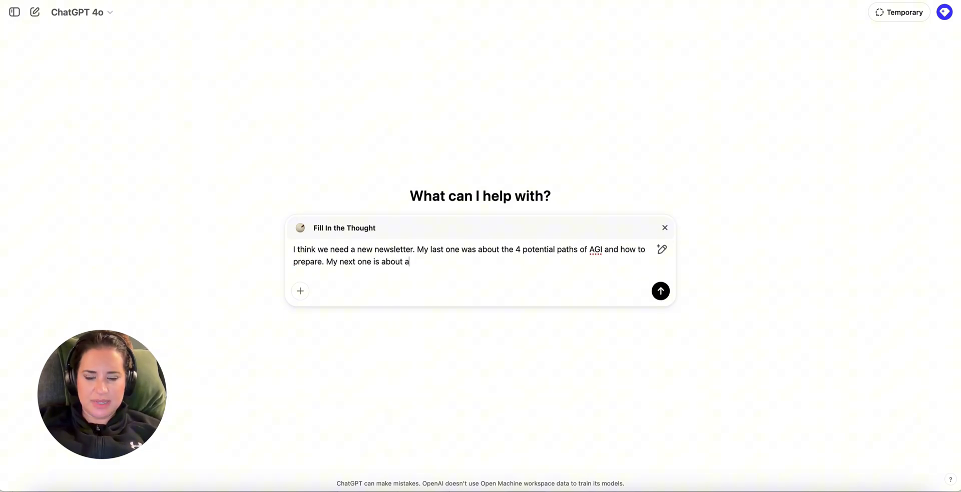
text(i agents. And)
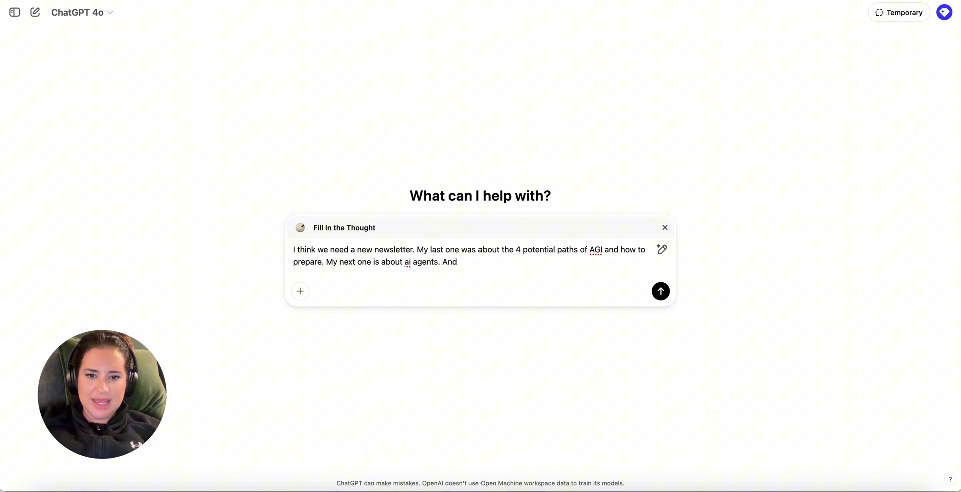
text( we need somethi)
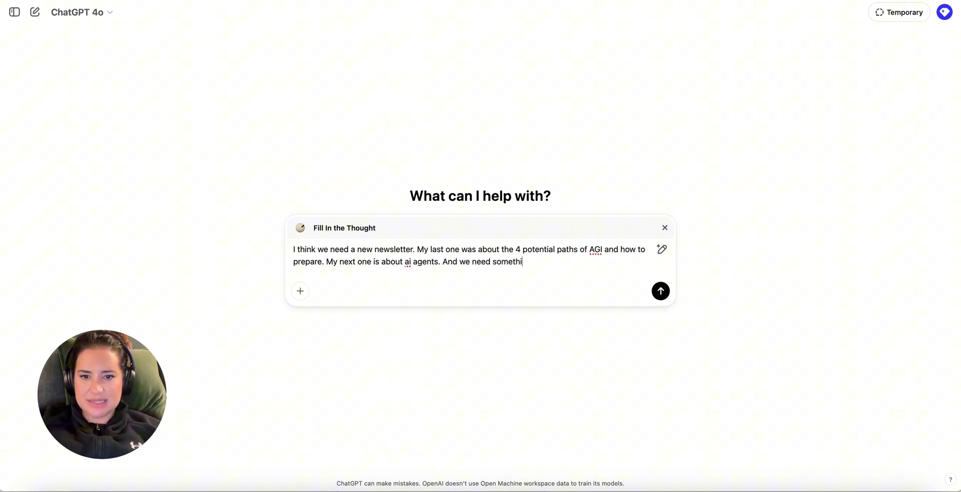
text(ng like <maybe multiomod)
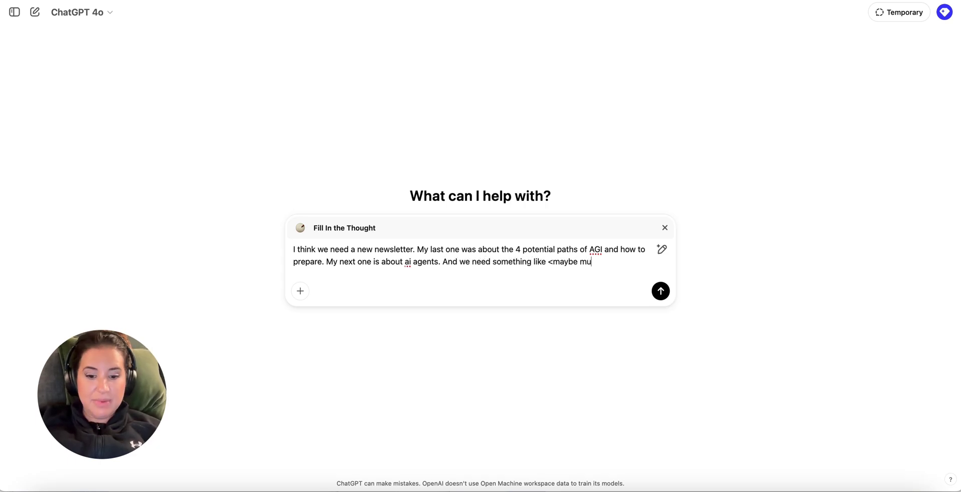
key(BackSpace)
key(BackSpace)
key(BackSpace)
key(BackSpace)
text(modality but upd)
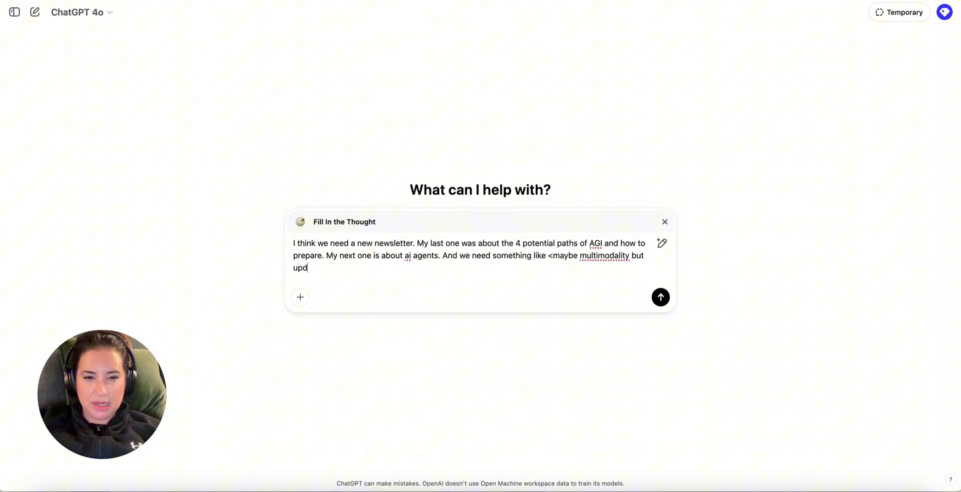
text(ated for 2025?)
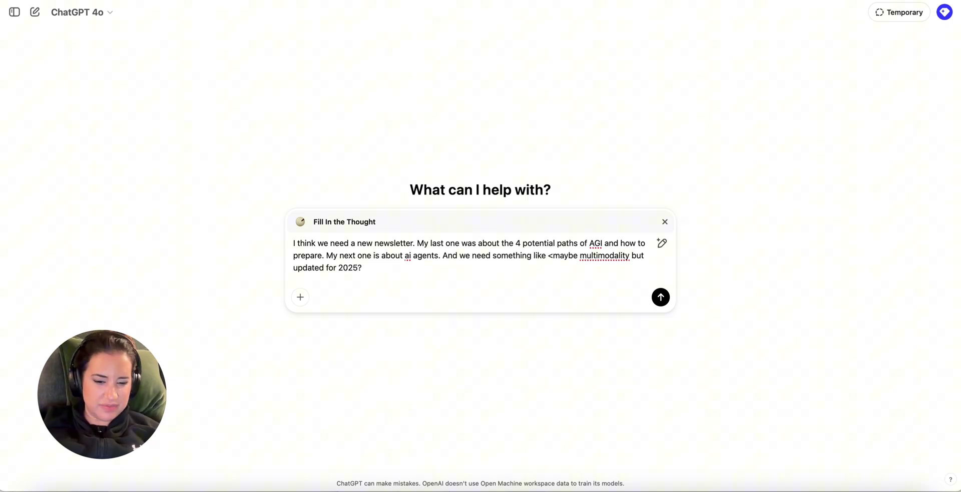
- Complete the prompt with "> and I feel like we should focus on <name a big ai lab here>." and send it
text(> and I feel like )
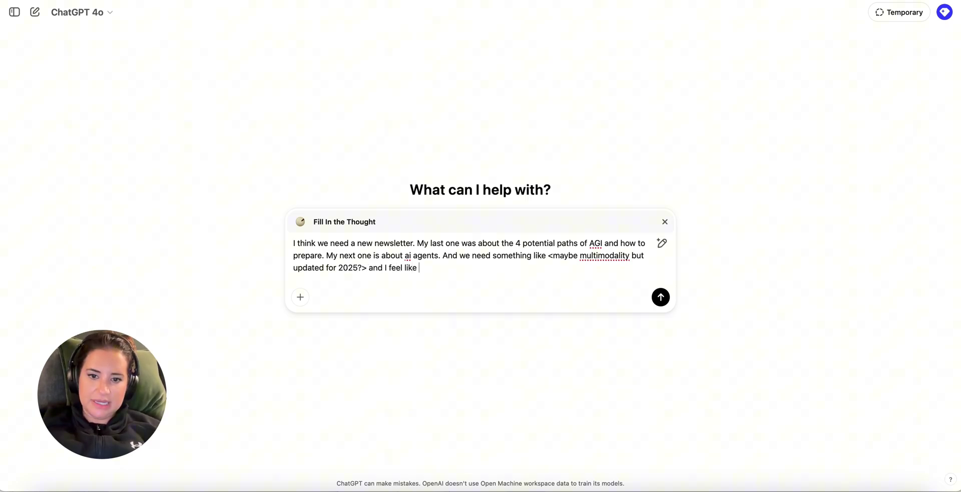
text(we should focus on)
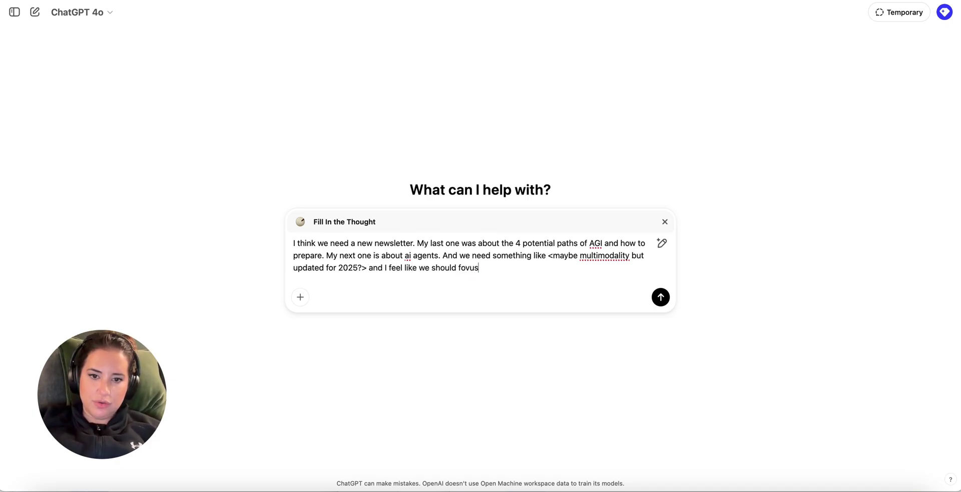
text( <name a big ai lab here.)
key(BackSpace)
text(>.)
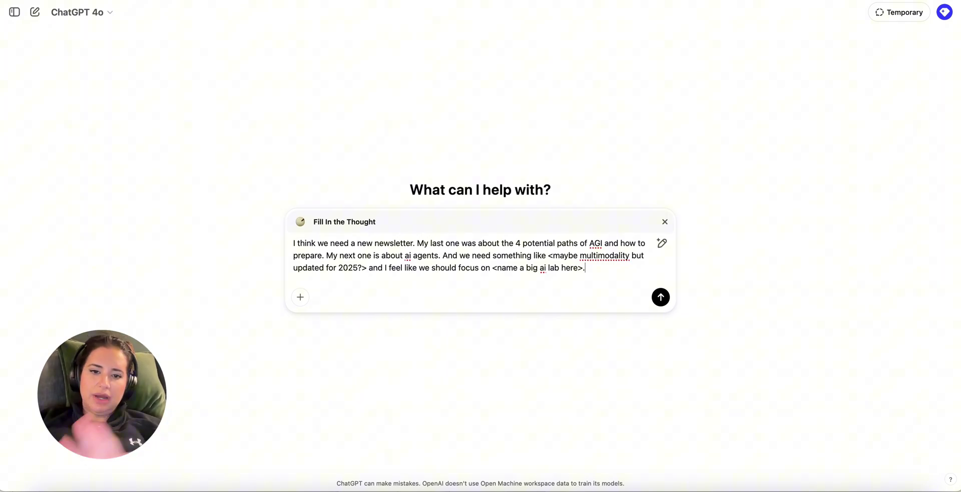
key(Return)
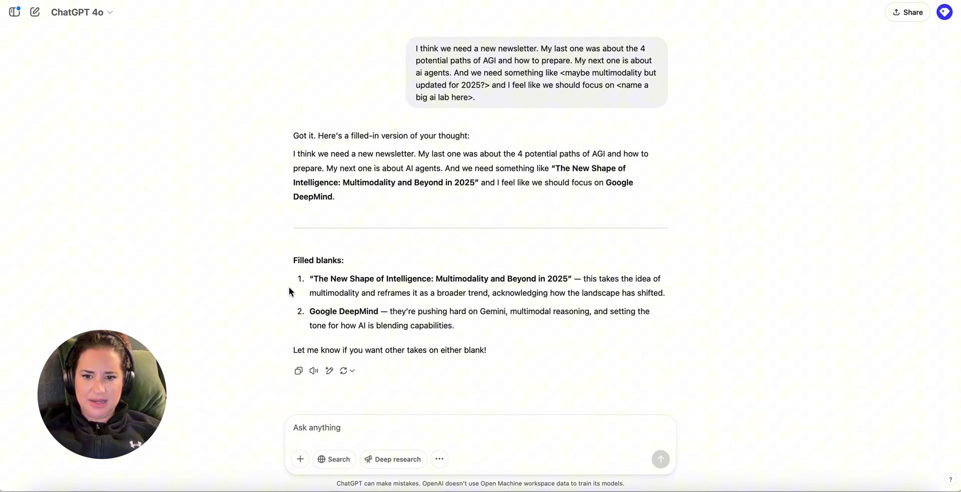
- Reply "1" to explore the first filled blank, and ask for more on it with "implications plz"
text(1)
key(Return)
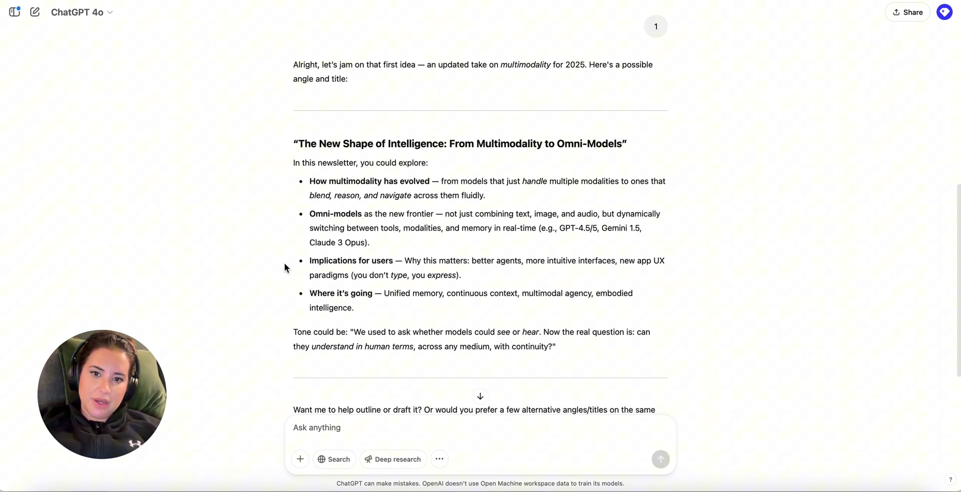
scroll(380, 325, down, 2)
click(342, 431)
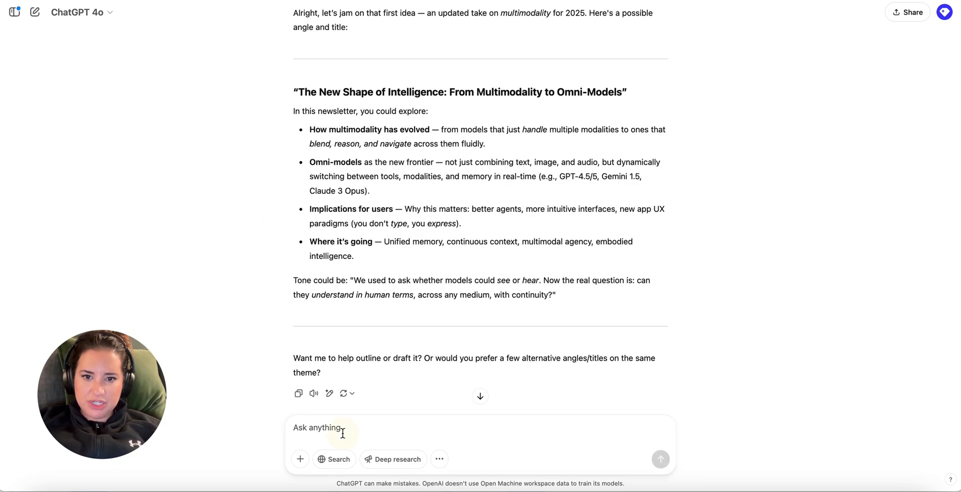
text(implications plz)
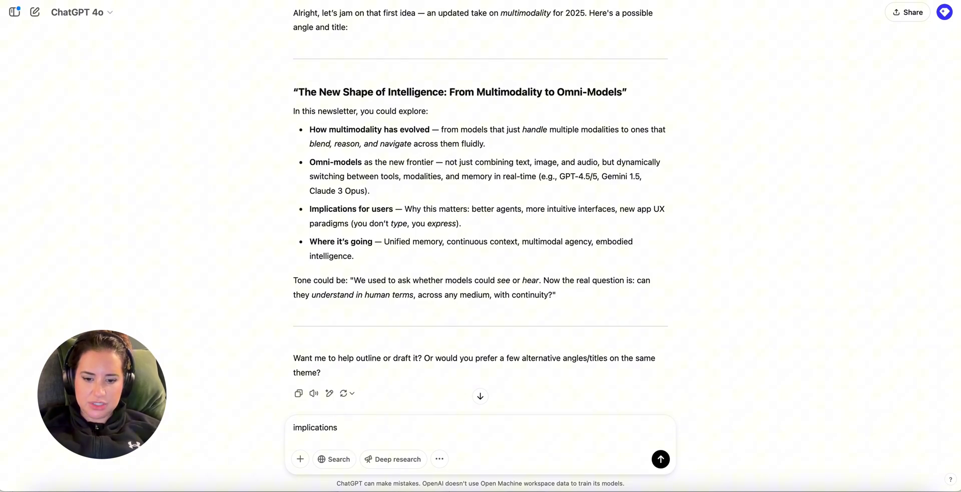
key(Return)
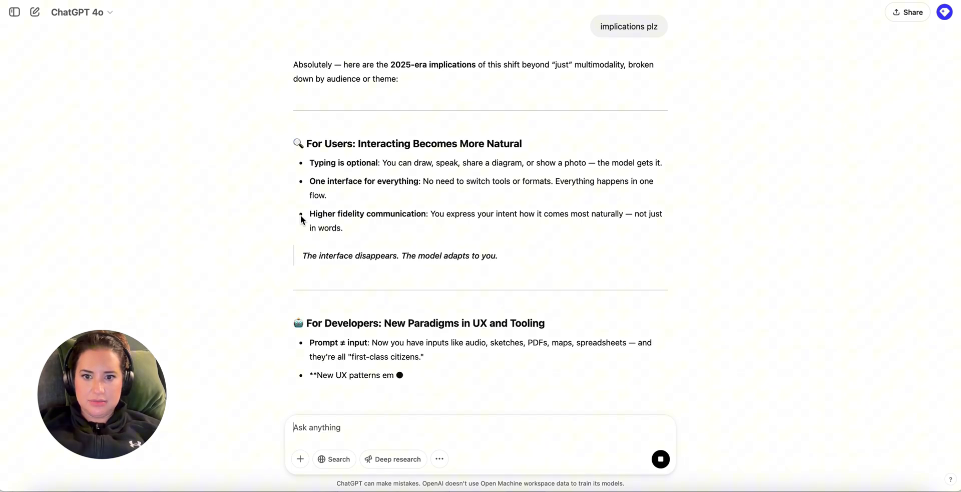
- Send the reply "perfect - do this for the topic. finish the original text."
scroll(359, 332, down, 3)
scroll(422, 376, down, 3)
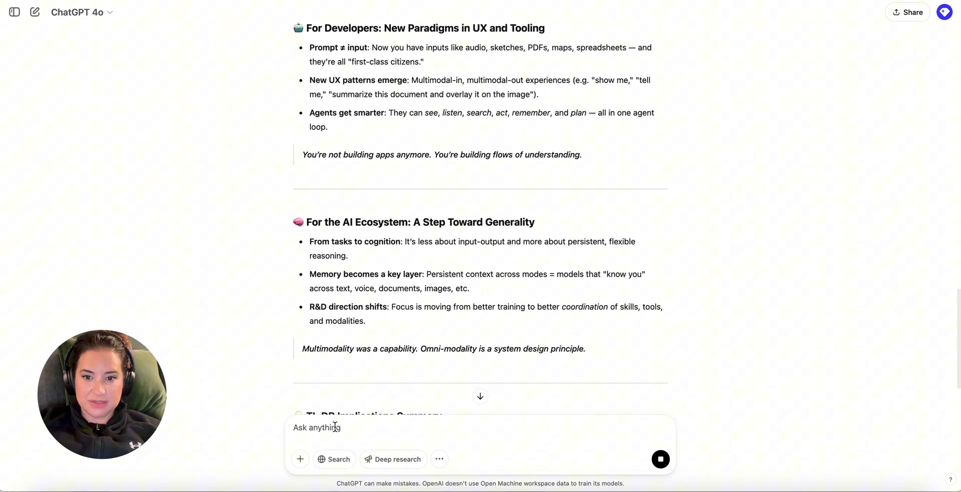
text(perfect - do this )
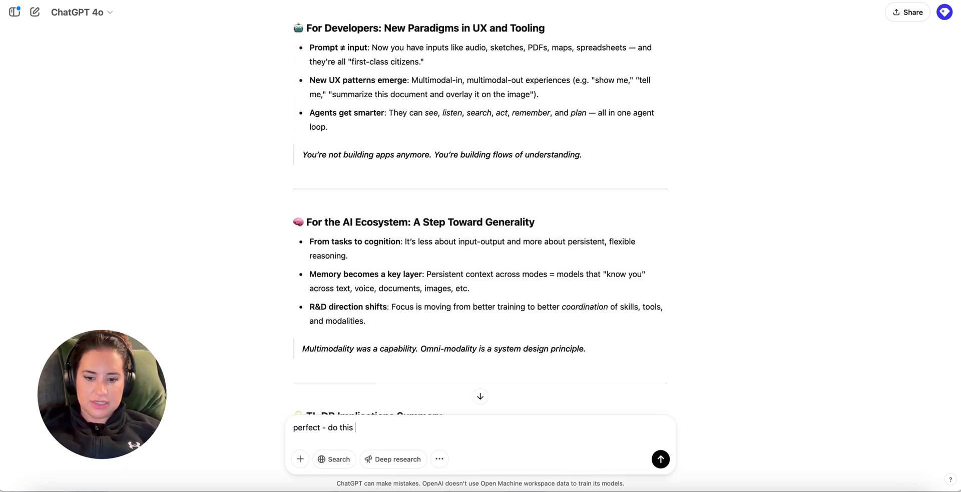
text(for a  do this for a)
key(BackSpace)
key(BackSpace)
text(the topi)
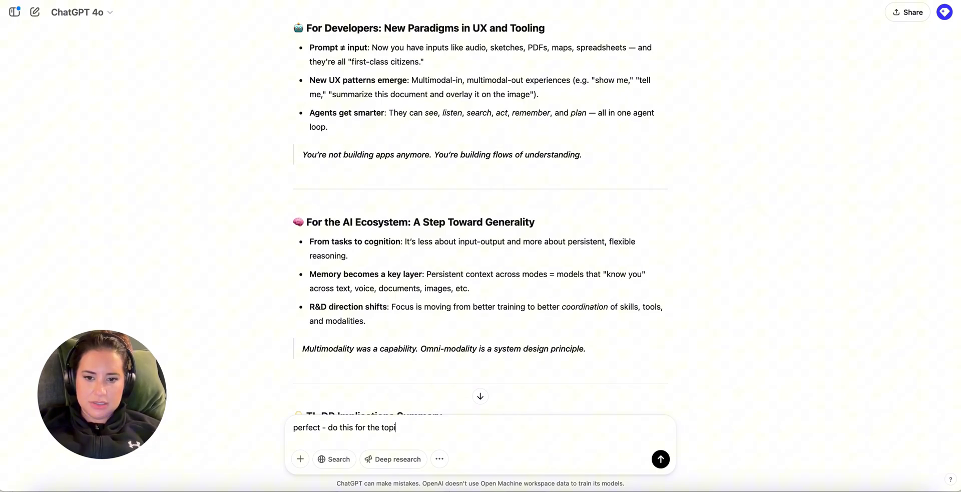
text(c. finish the )
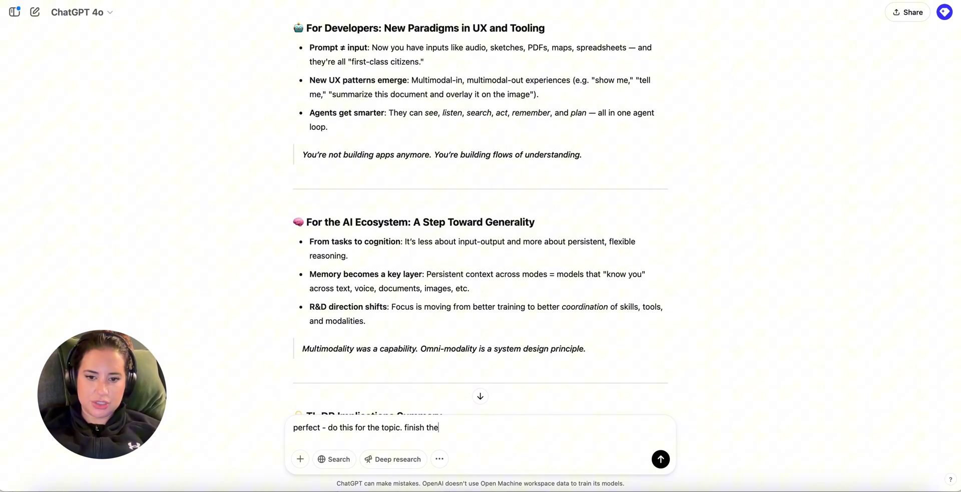
text(original text.)
key(Return)
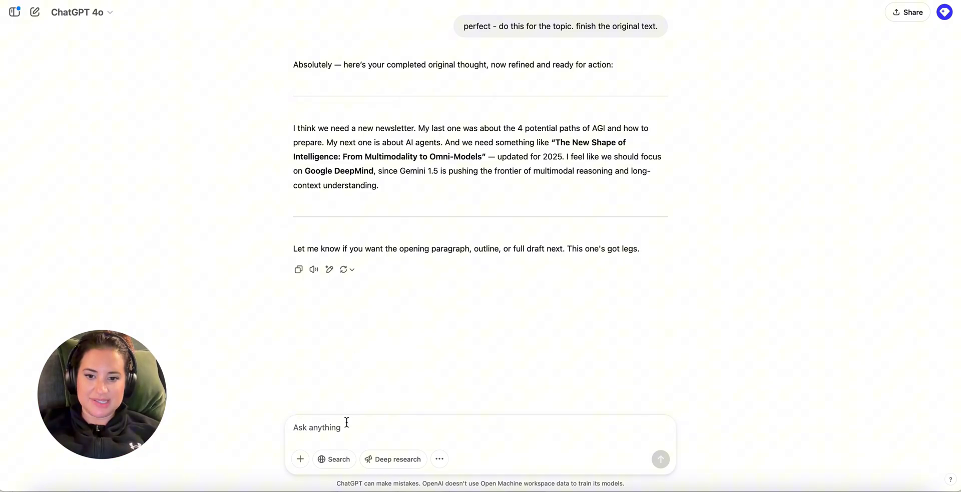
click(331, 430)
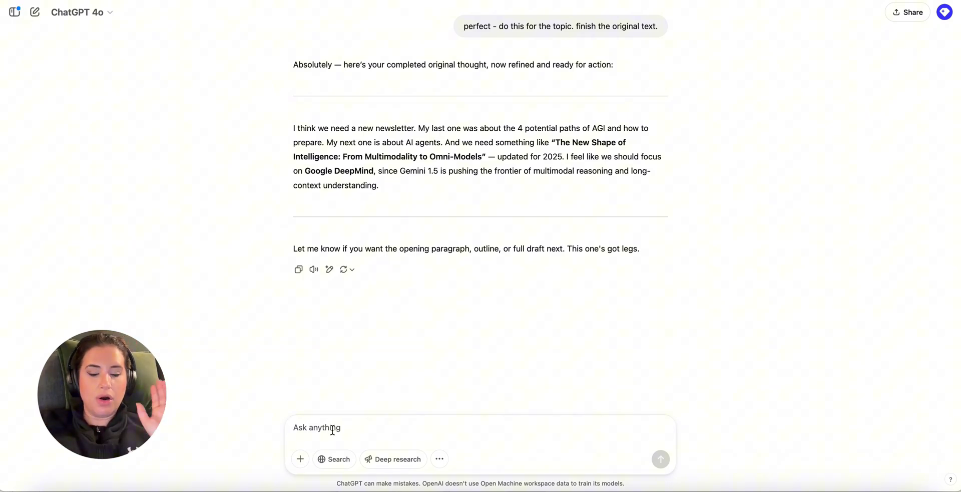
text(@emai)
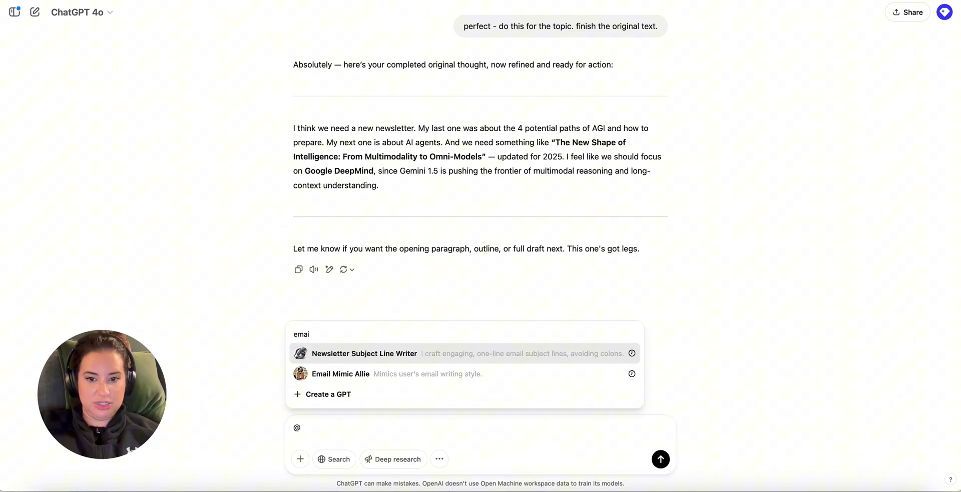
key(Down)
key(Return)
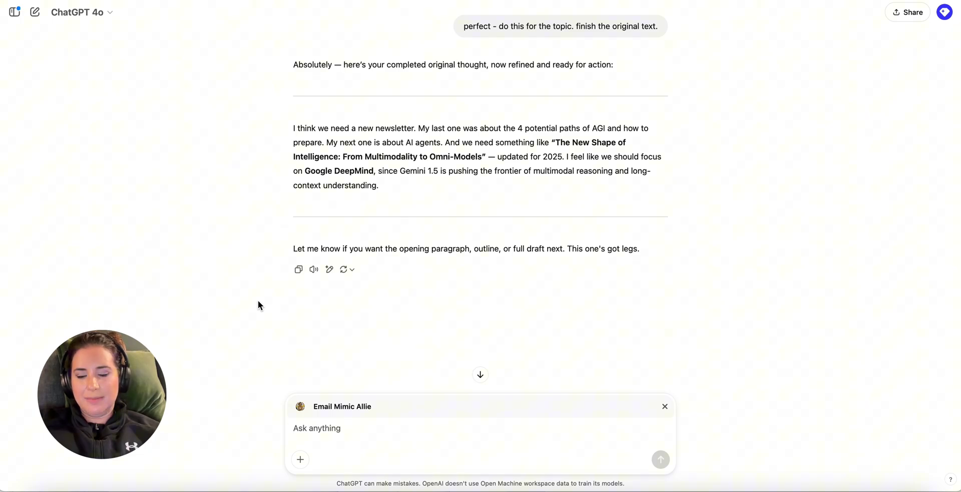
text(rewrite this)
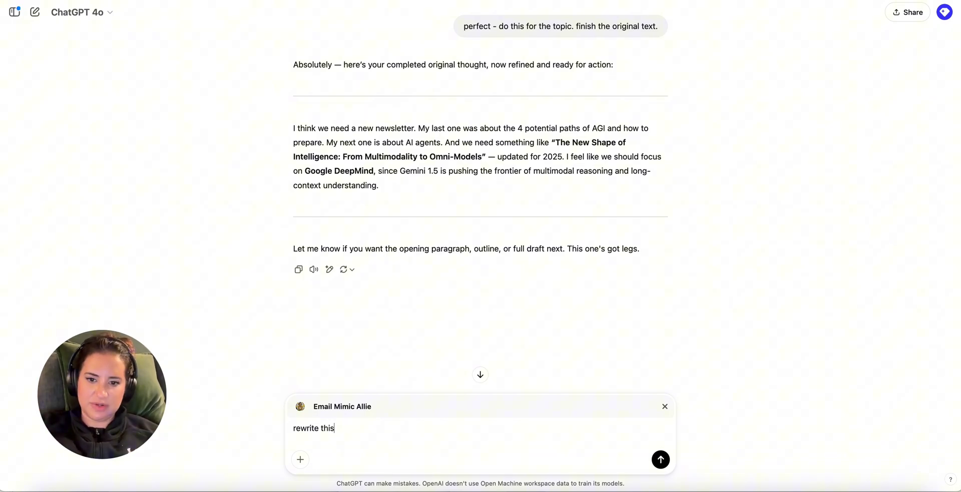
key(Return)
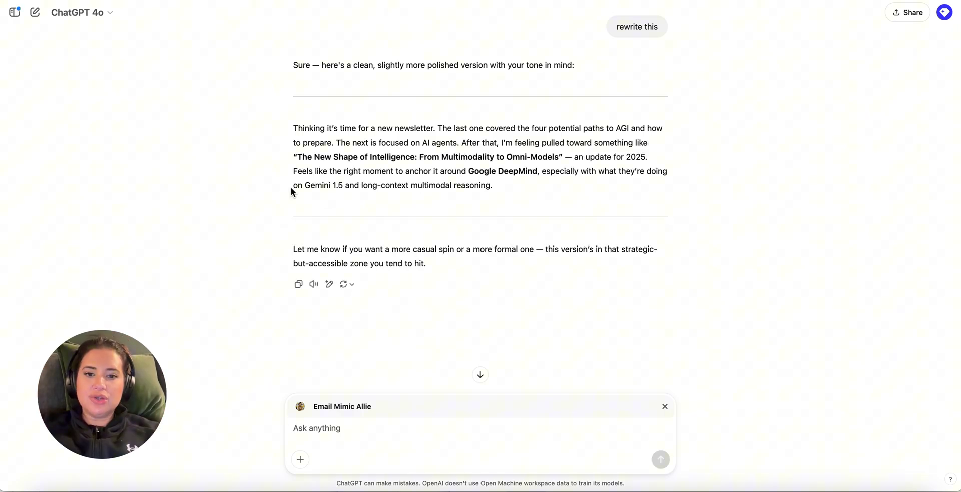
- Compare the rewritten newsletter paragraph with the original completed text above it, checking its wording and tone
scroll(393, 221, up, 5)
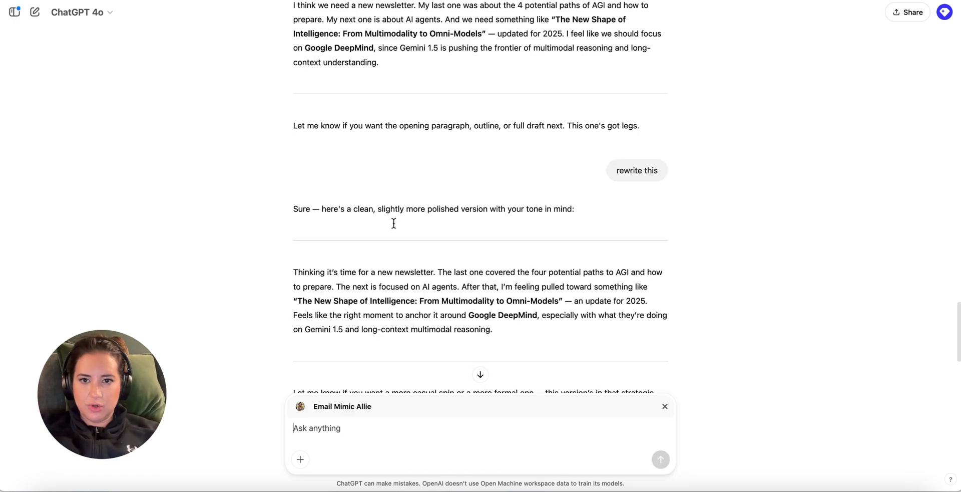
scroll(393, 224, up, 4)
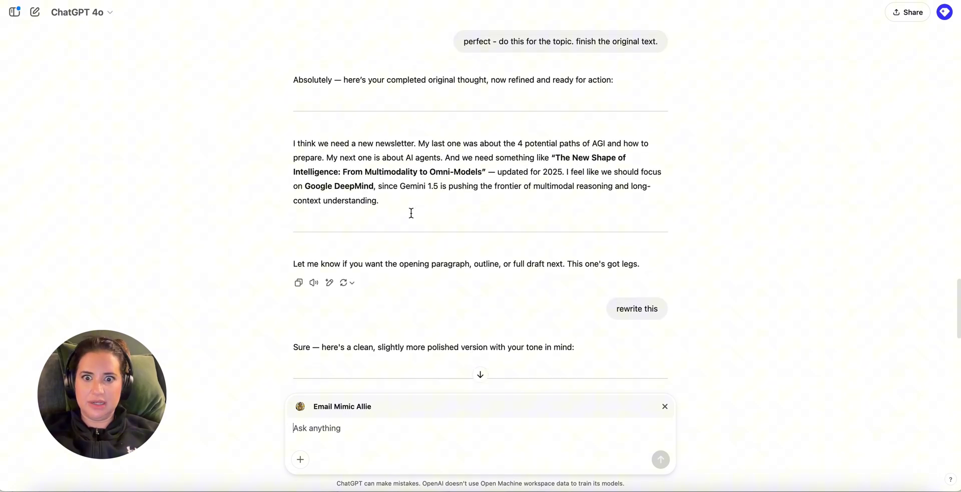
scroll(411, 214, down, 5)
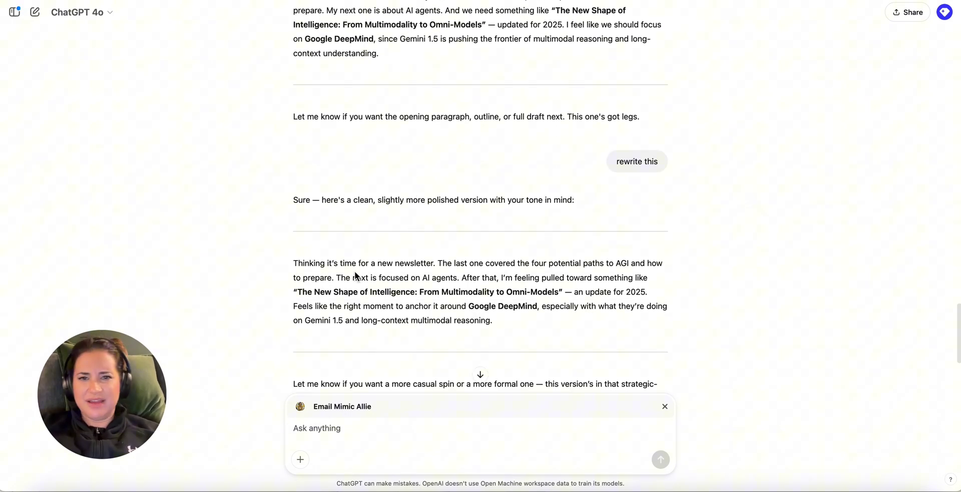
scroll(385, 280, up, 1)
scroll(385, 280, down, 1)
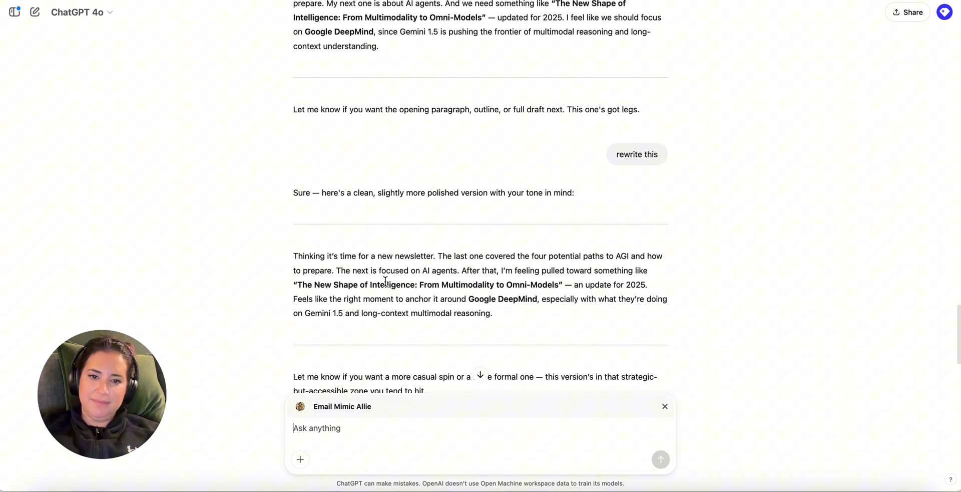
drag(502, 271, 553, 270)
click(568, 278)
scroll(448, 252, down, 1)
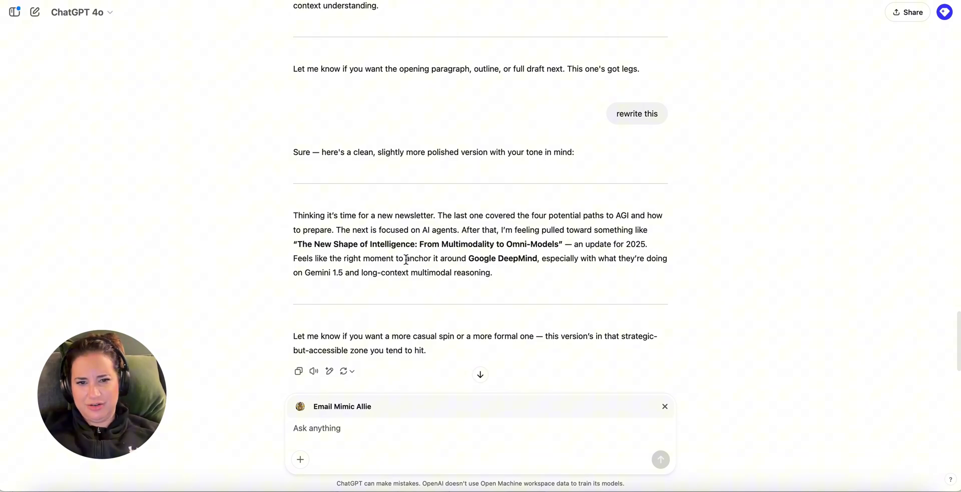
scroll(439, 266, down, 2)
scroll(416, 259, up, 2)
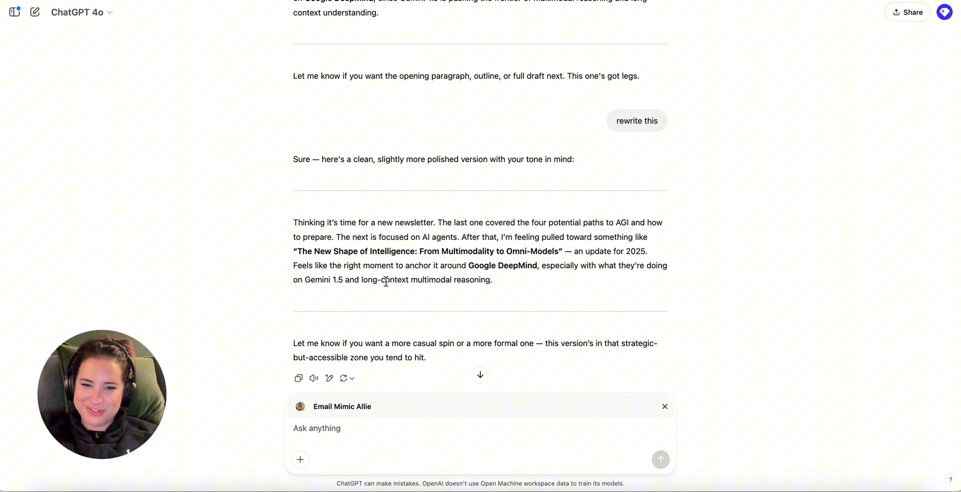
scroll(386, 260, down, 3)
scroll(418, 257, up, 2)
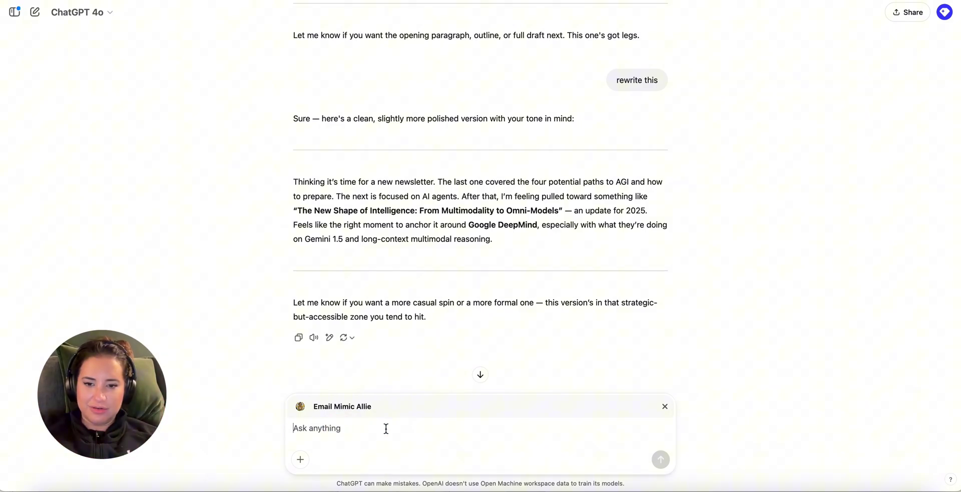
click(664, 406)
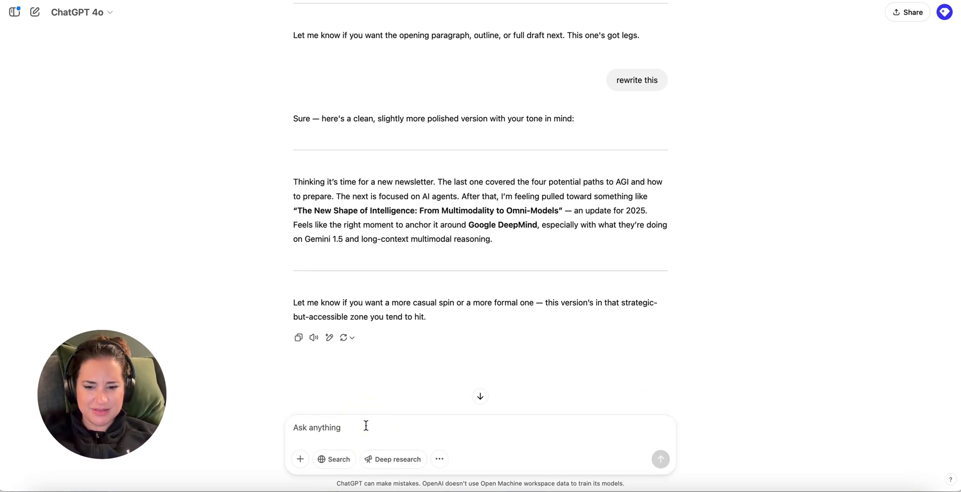
text(@new)
key(Return)
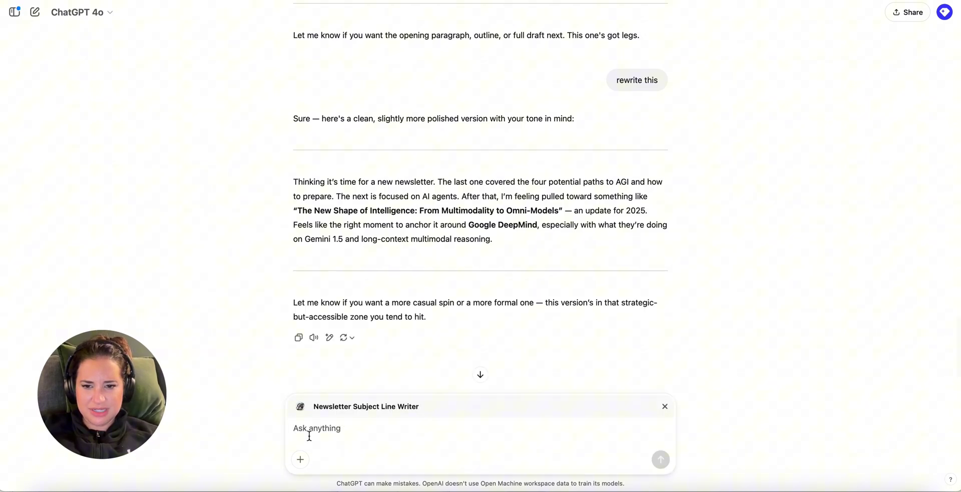
- Send the Newsletter Subject Line Writer GPT the request "write 10 options for this"
click(329, 430)
text(write )
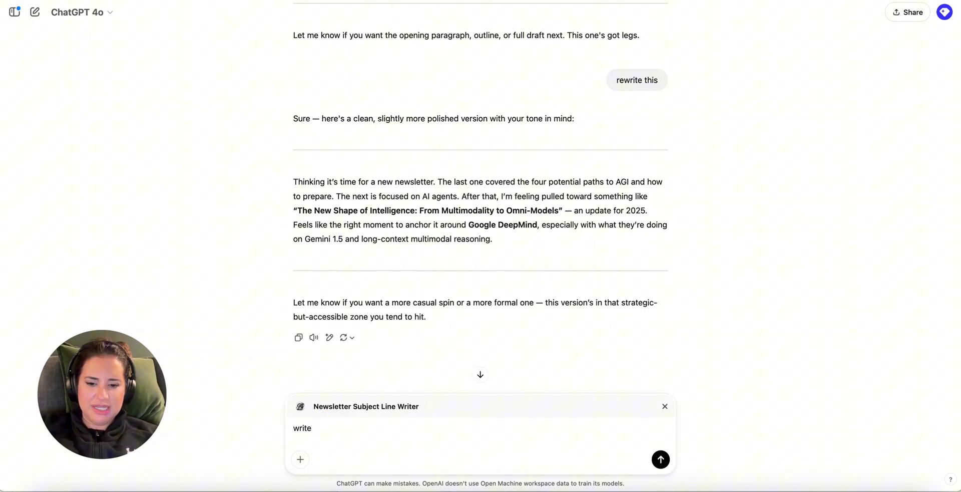
text(10 options for)
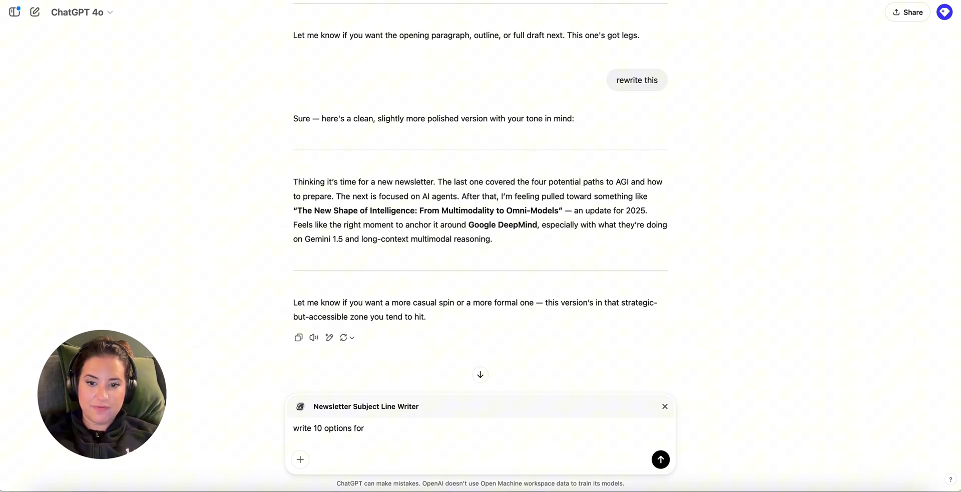
text( this new)
key(BackSpace)
key(BackSpace)
key(BackSpace)
key(BackSpace)
key(Return)
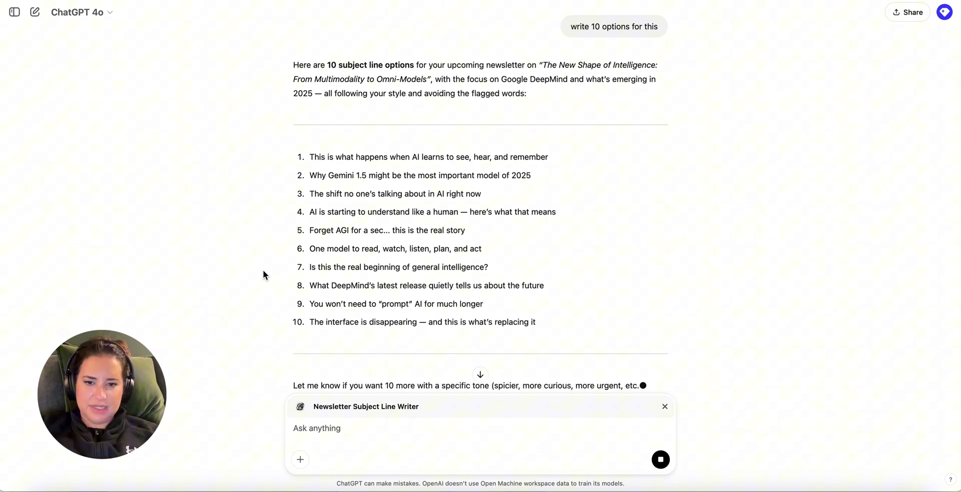
- Review the generated subject line options against the rewritten newsletter paragraph earlier in the chat
scroll(280, 214, up, 2)
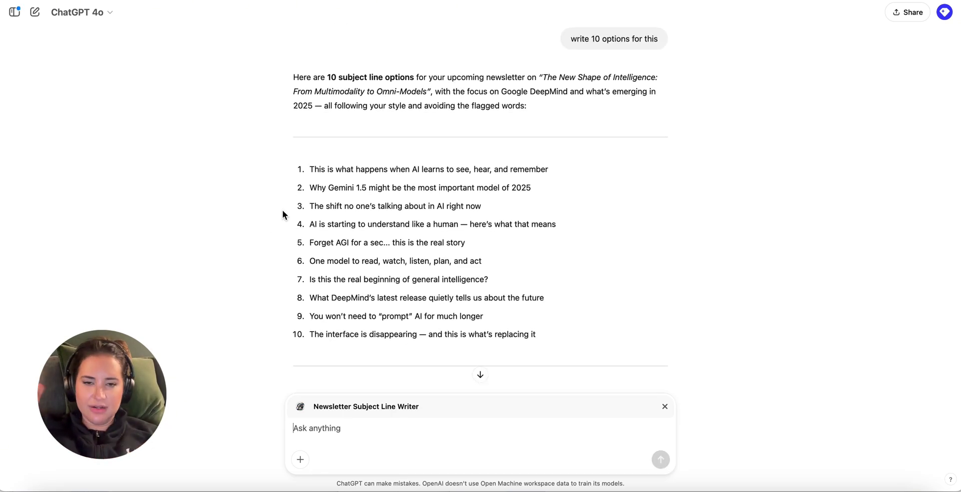
scroll(403, 171, up, 6)
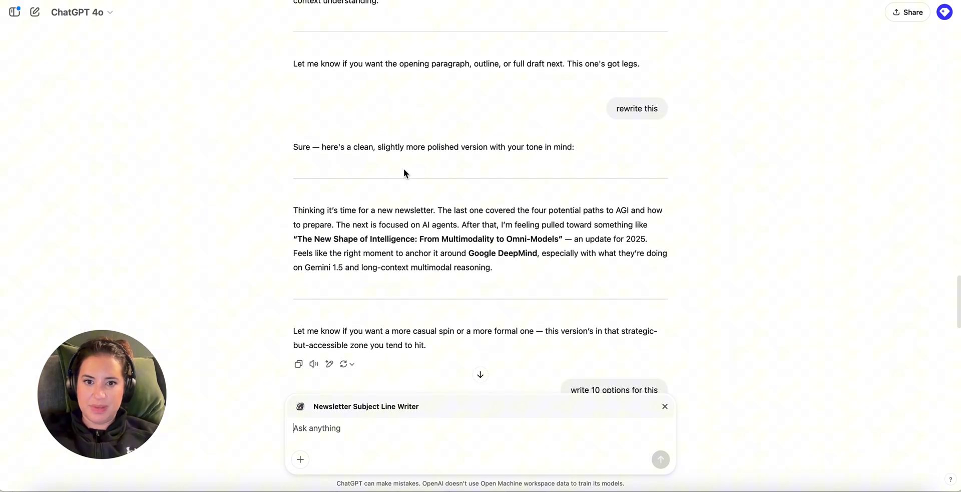
scroll(404, 171, down, 7)
scroll(448, 180, down, 2)
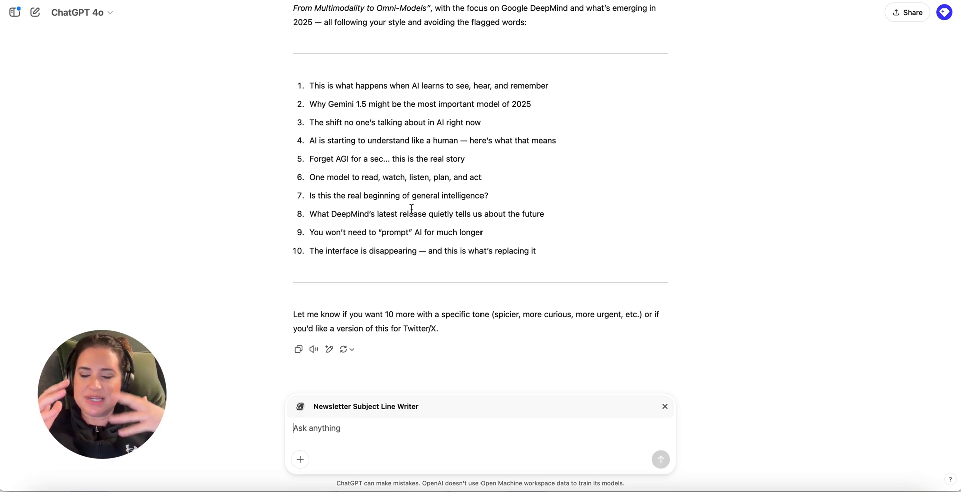
scroll(412, 208, up, 1)
scroll(390, 250, down, 1)
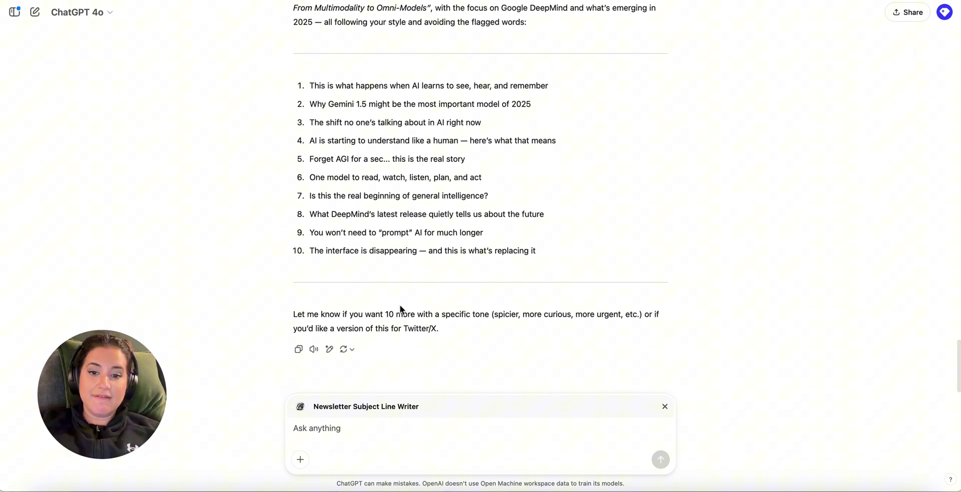